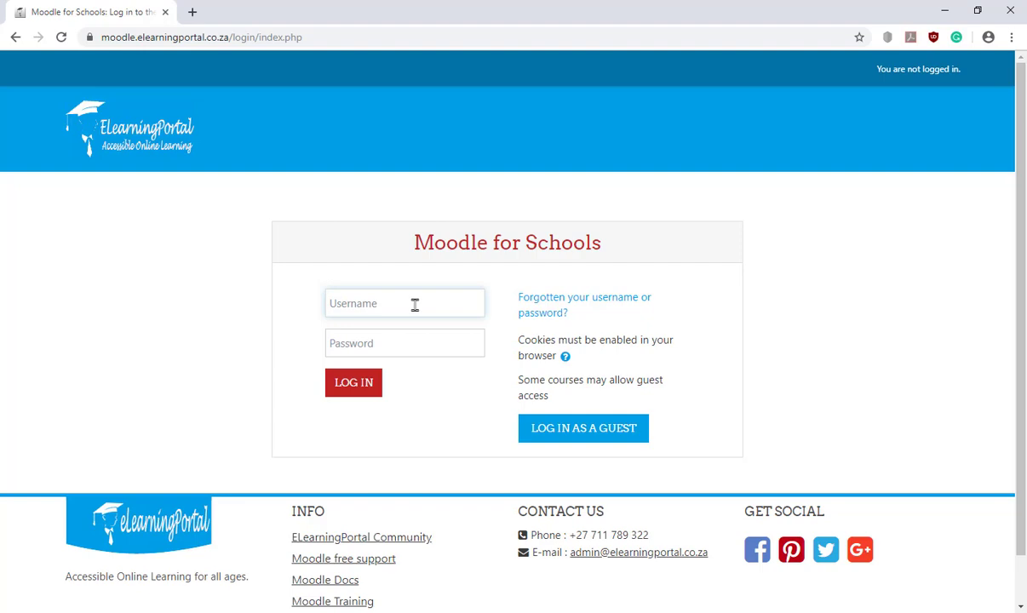
Sign in with the administrator's username and password to reach the Dashboard
text(elear)
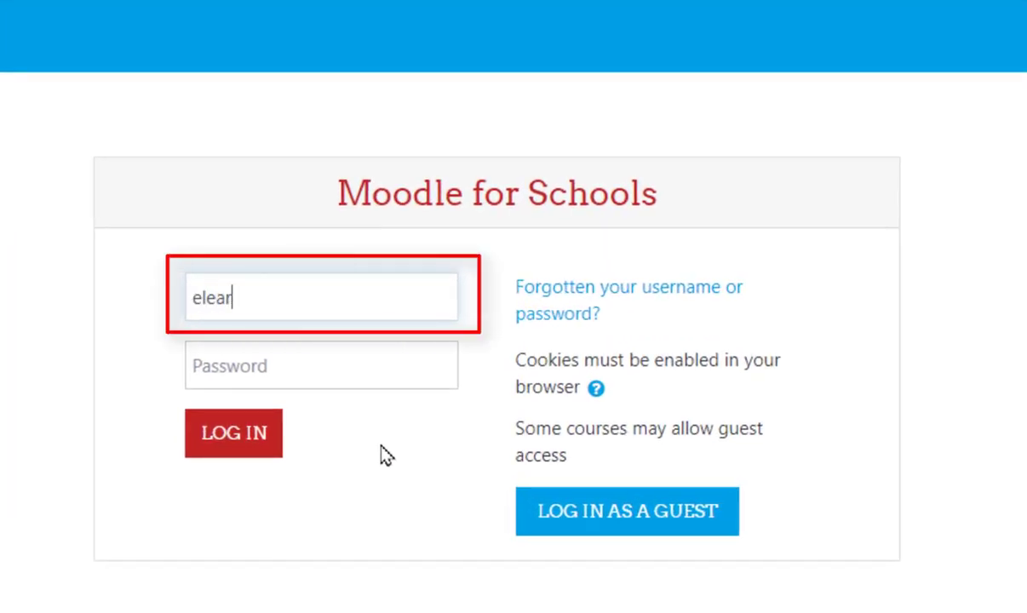
text(ningportal)
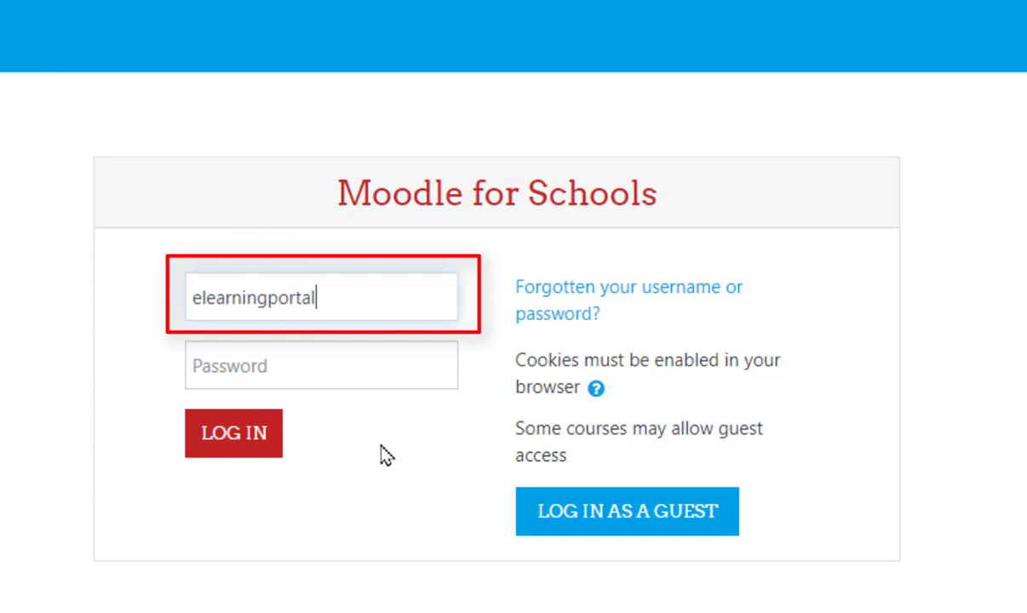
click(345, 356)
text(e)
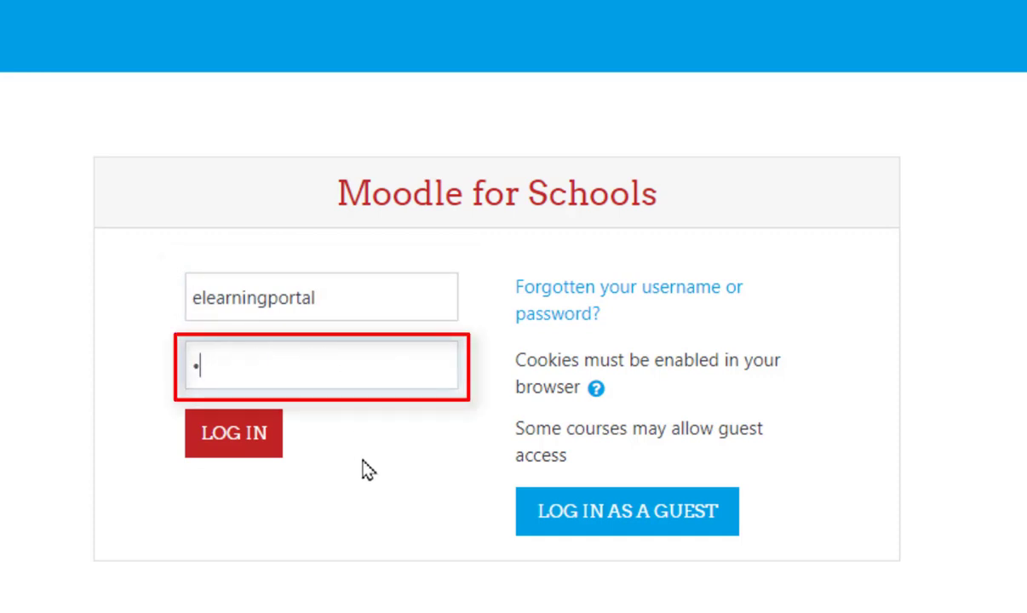
text(•••••••••••••••)
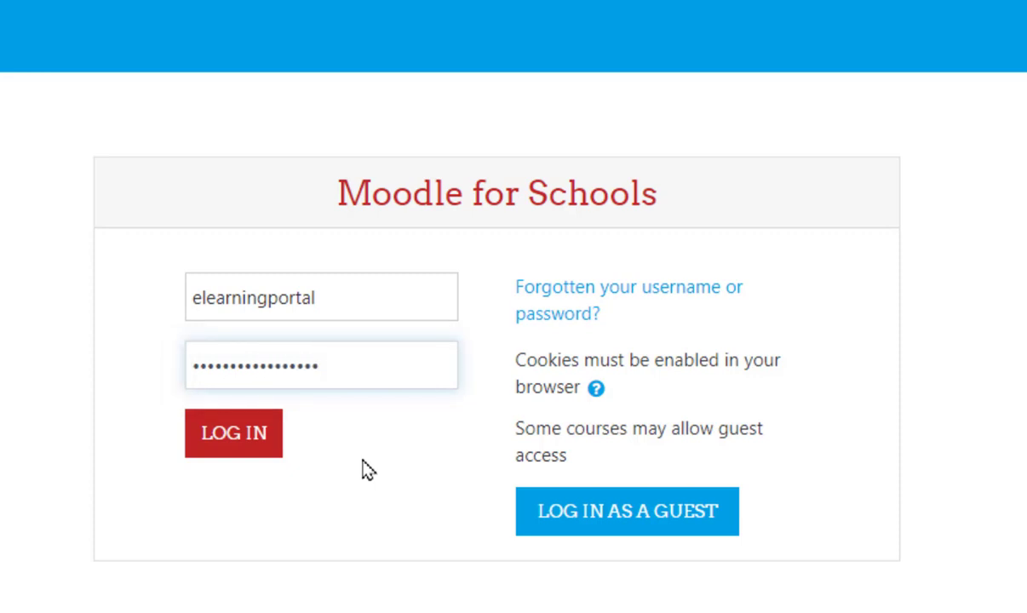
click(227, 450)
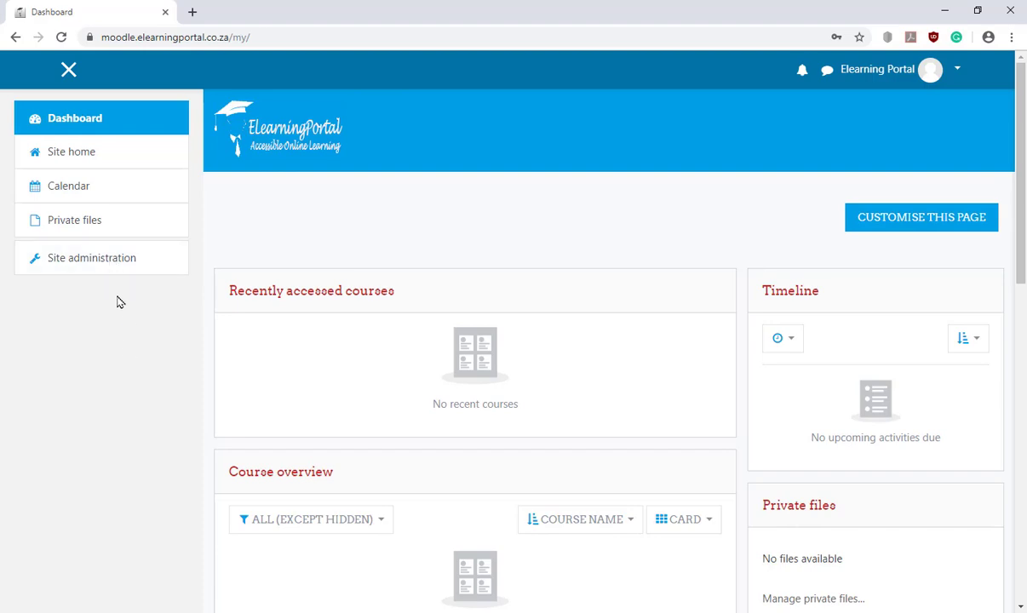
Review the Site policies password rules: policy enabled, minimum length 8, one digit
click(115, 259)
scroll(596, 356, up, 2)
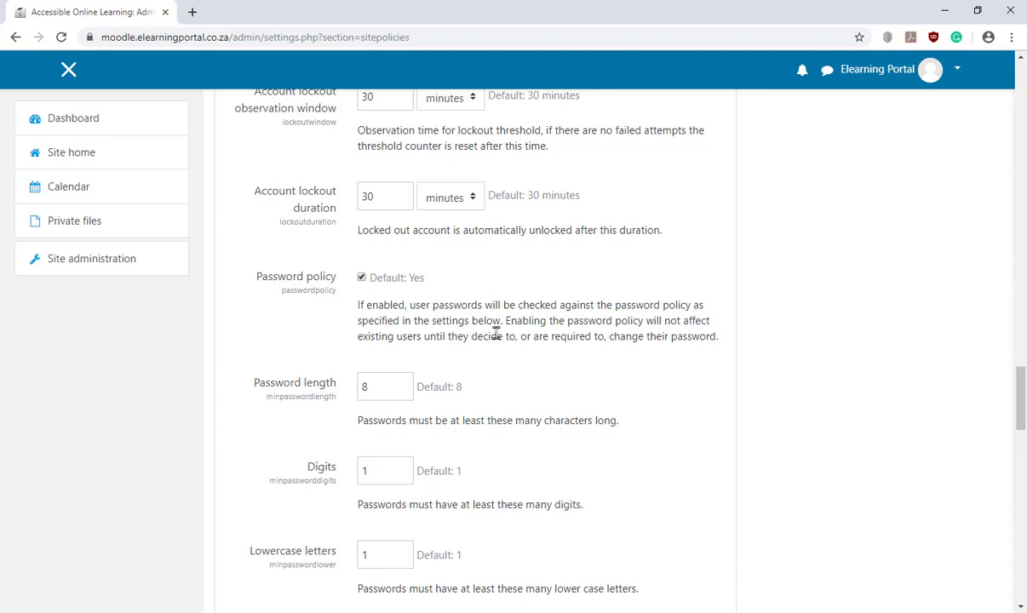
scroll(515, 315, down, 1)
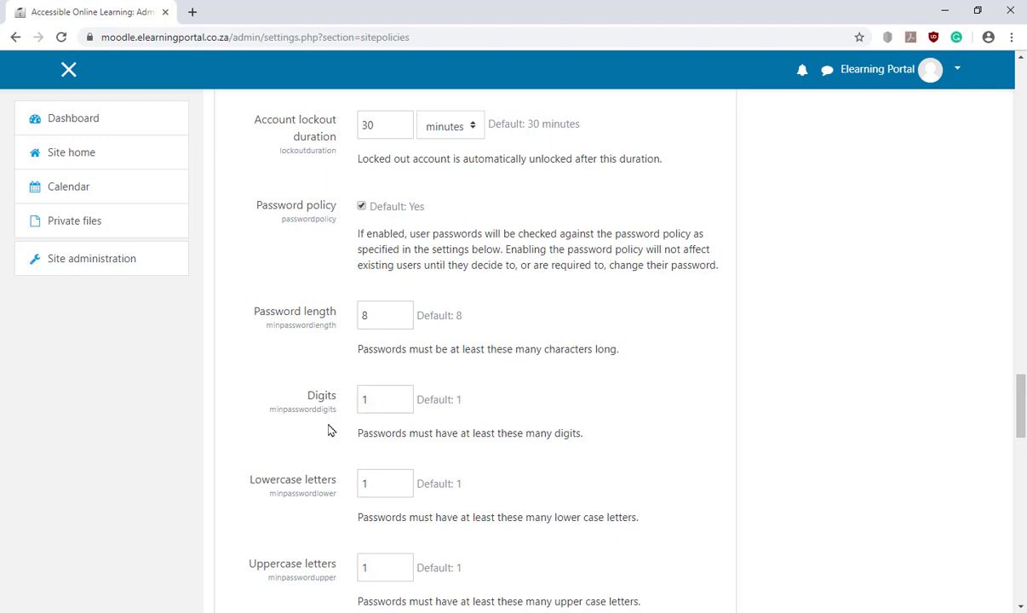
scroll(404, 401, down, 1)
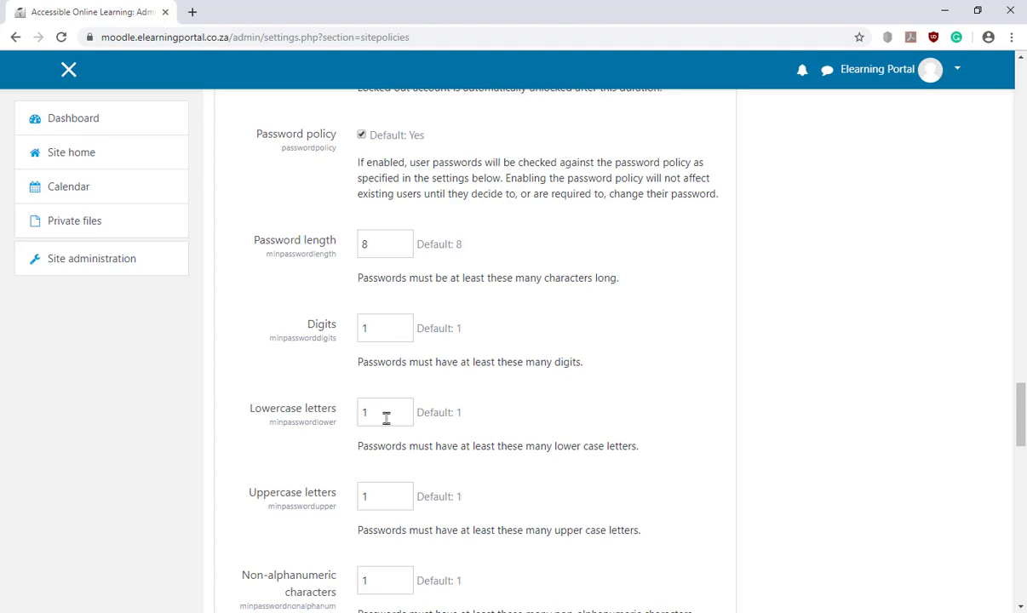
scroll(386, 413, down, 1)
scroll(392, 366, down, 1)
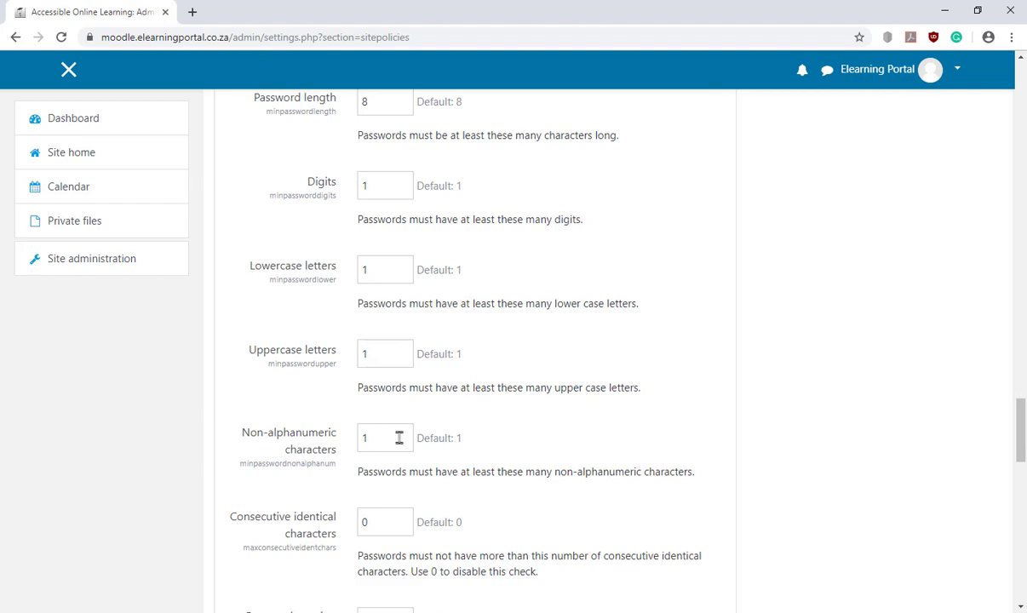
scroll(397, 432, down, 2)
scroll(396, 428, down, 1)
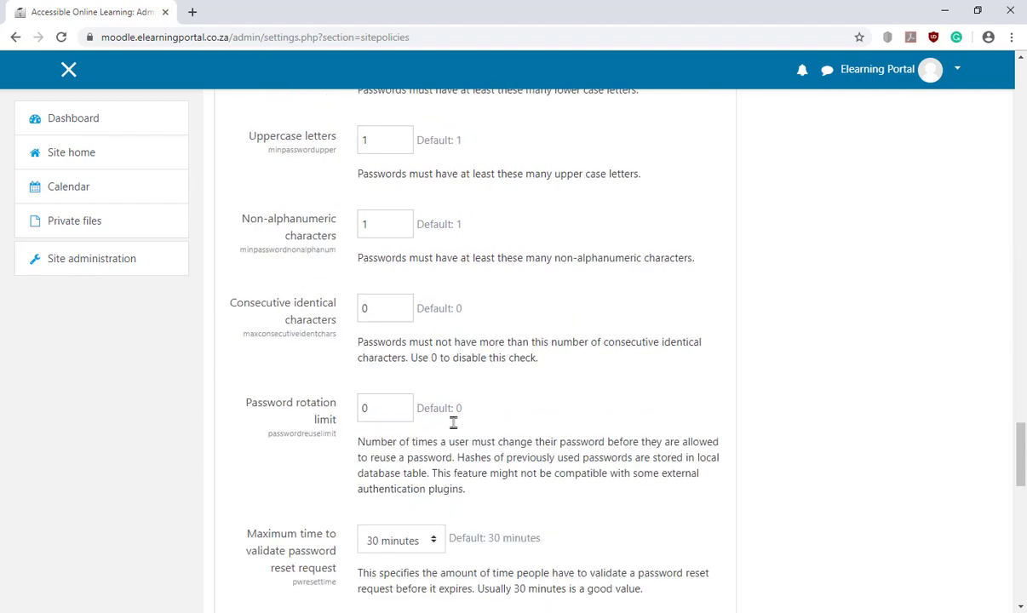
scroll(454, 419, up, 6)
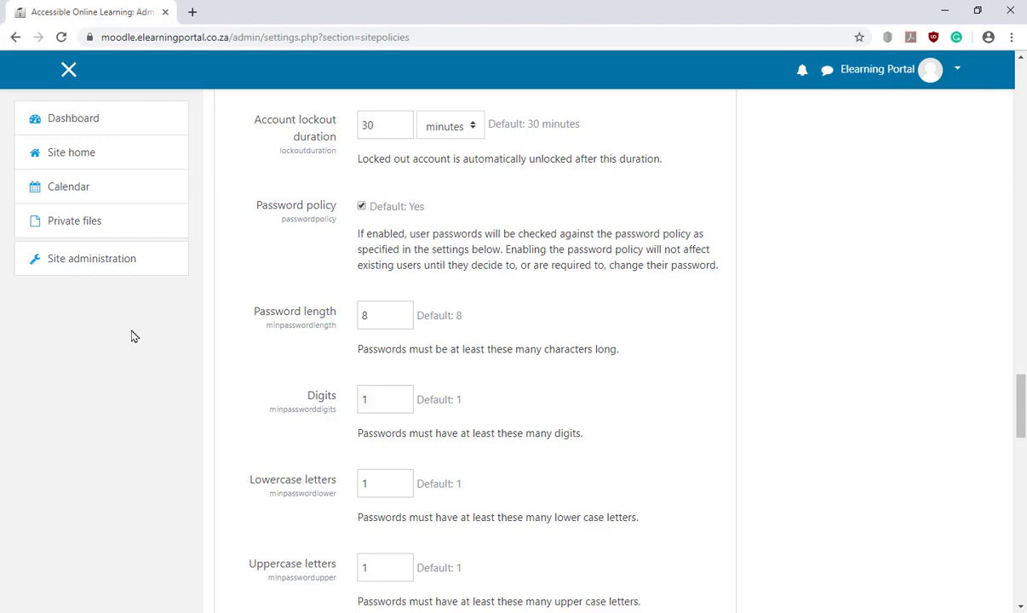
Go to Site administration > Users > Accounts and start a new user with Add a new user
click(94, 265)
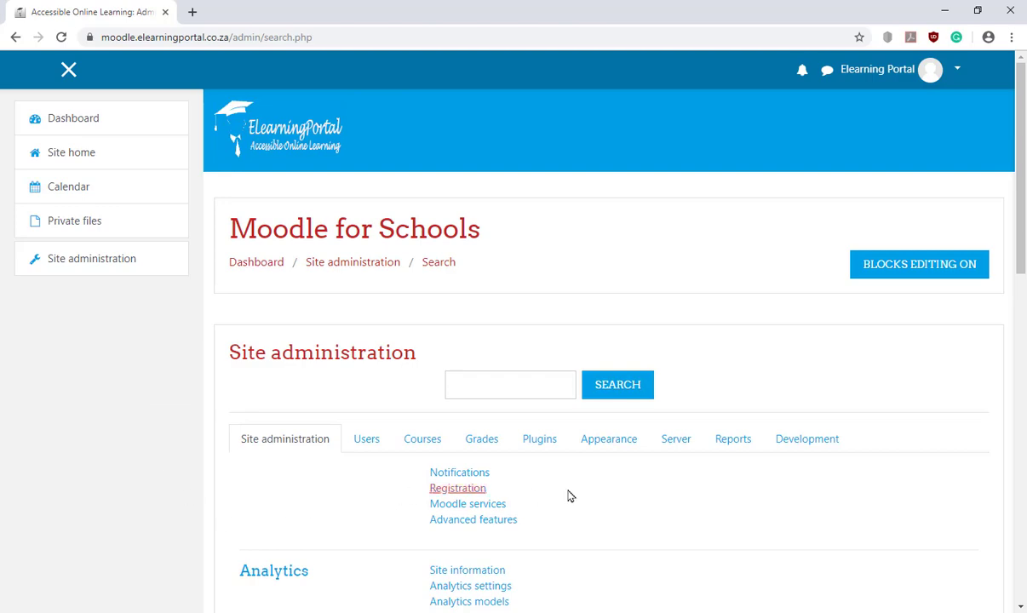
scroll(569, 492, down, 2)
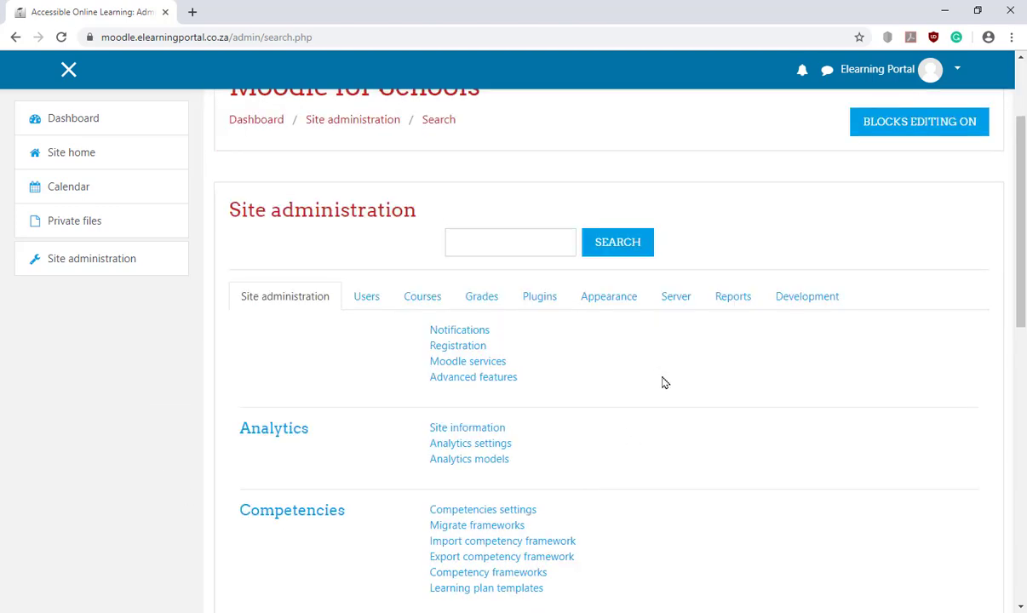
click(368, 298)
scroll(721, 433, down, 2)
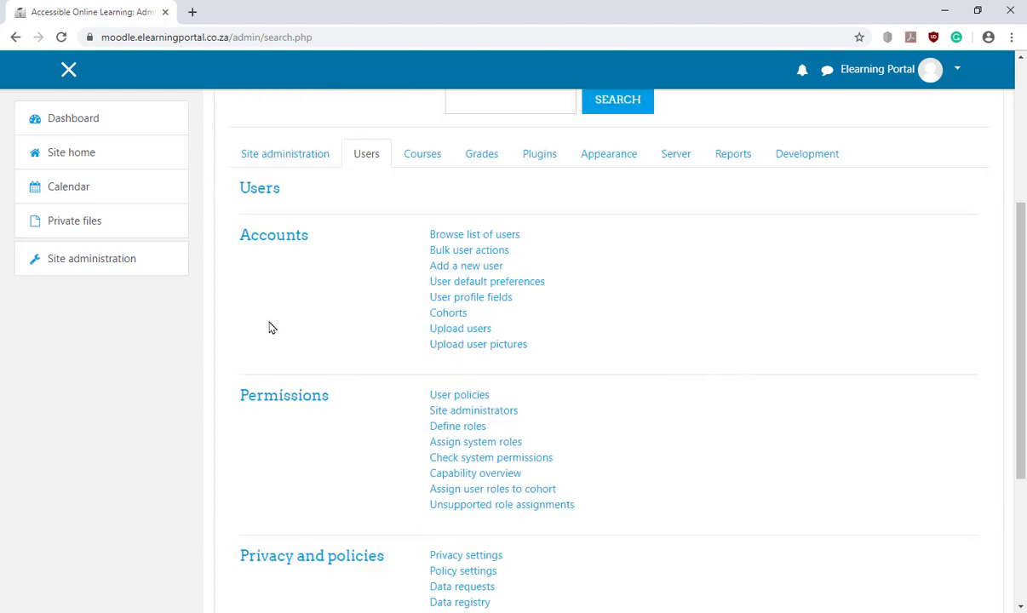
click(478, 269)
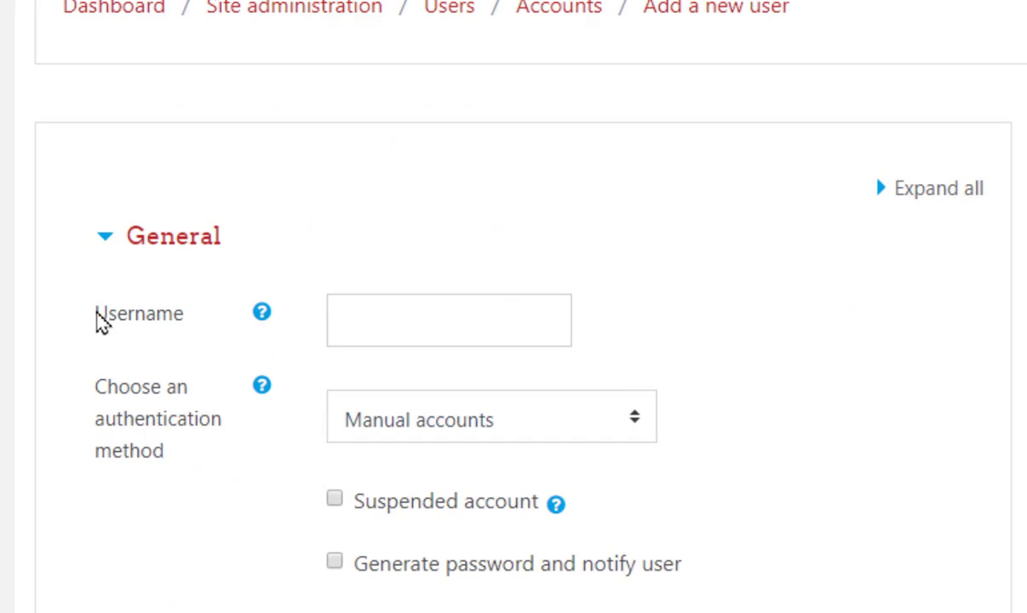
Enter the new account's username and a policy-compliant new password, leaving Force password change unticked
click(424, 321)
text(john)
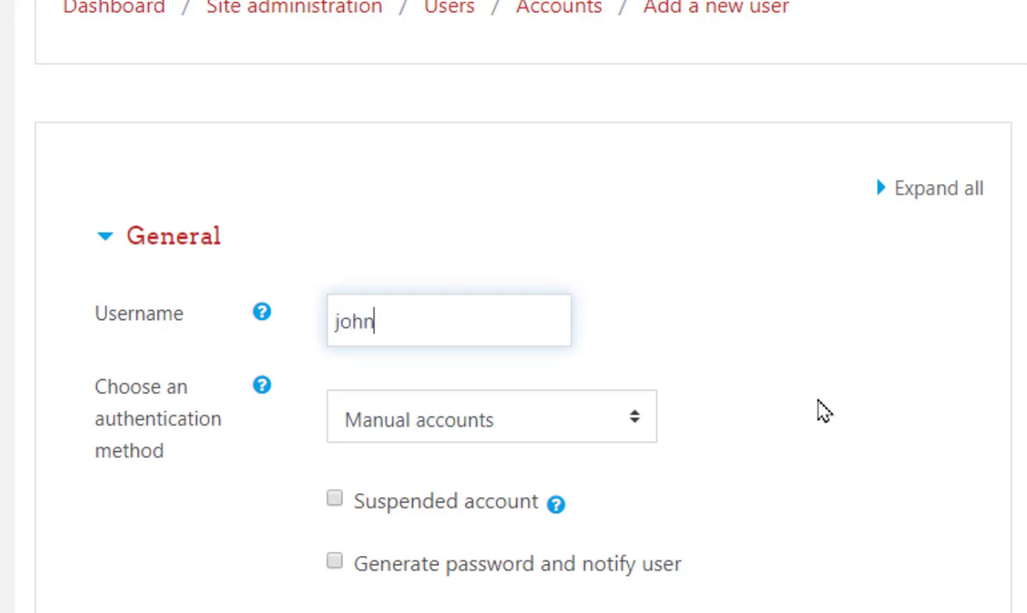
scroll(138, 440, down, 3)
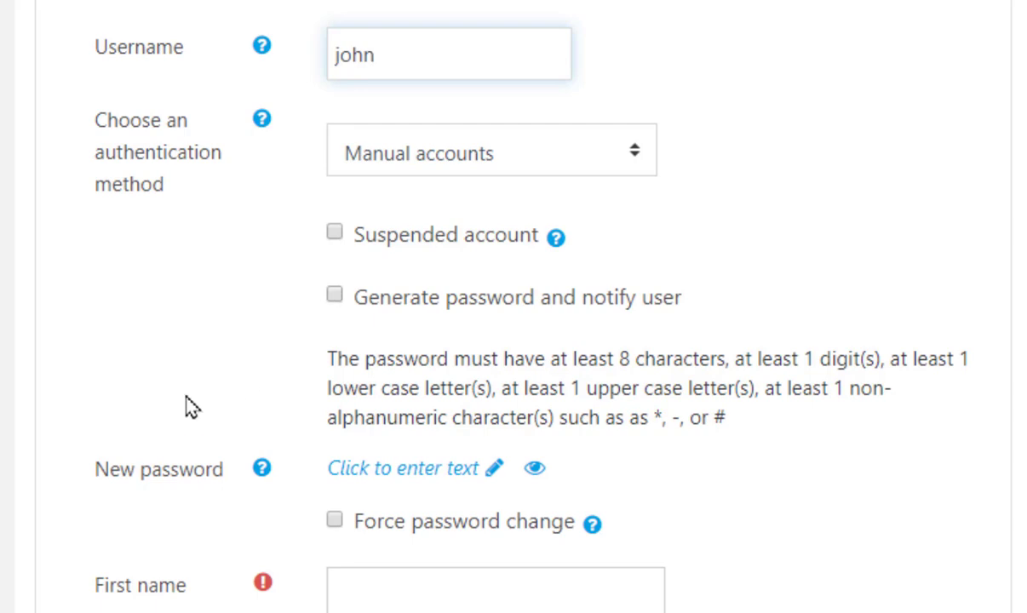
scroll(190, 401, down, 2)
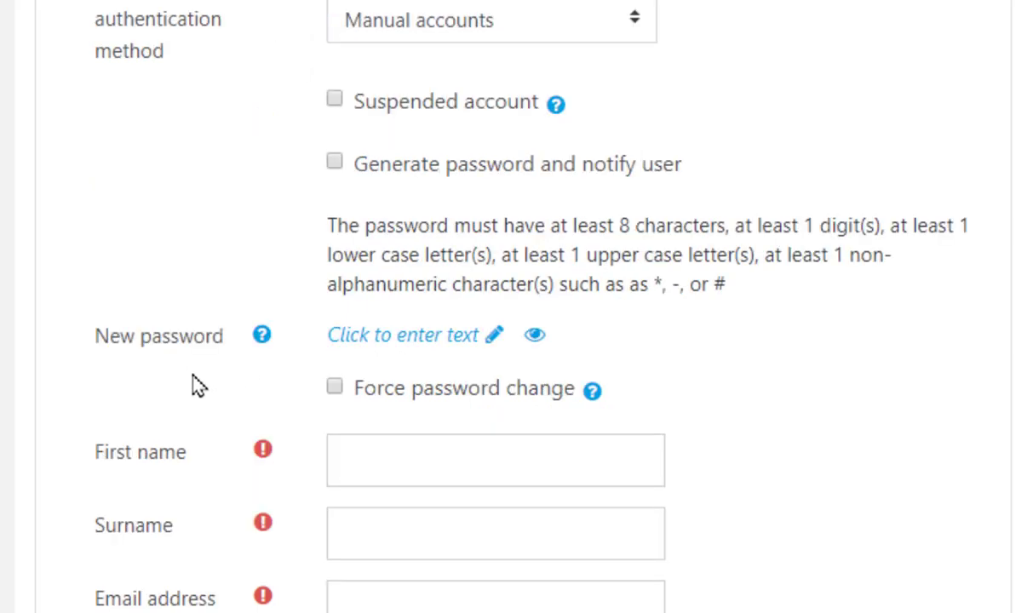
click(494, 339)
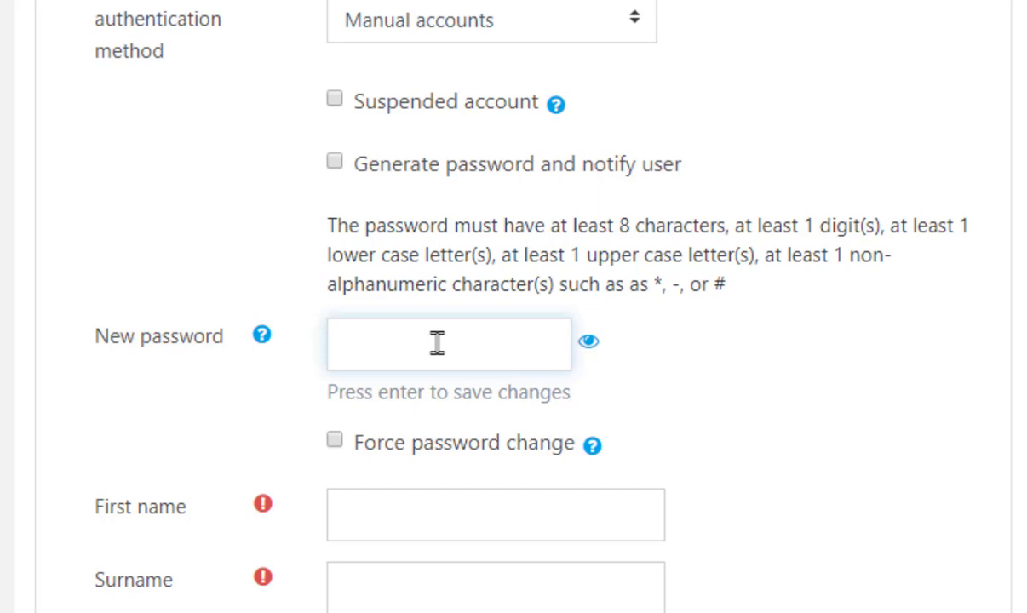
text(*************)
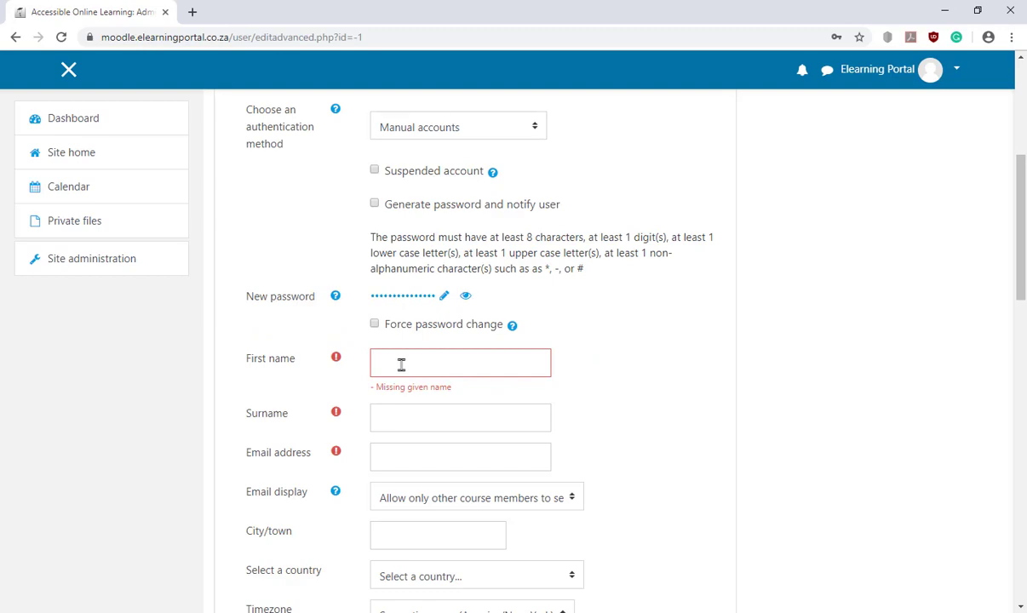
Fill in the new user's first name, surname and e-mail address
click(412, 365)
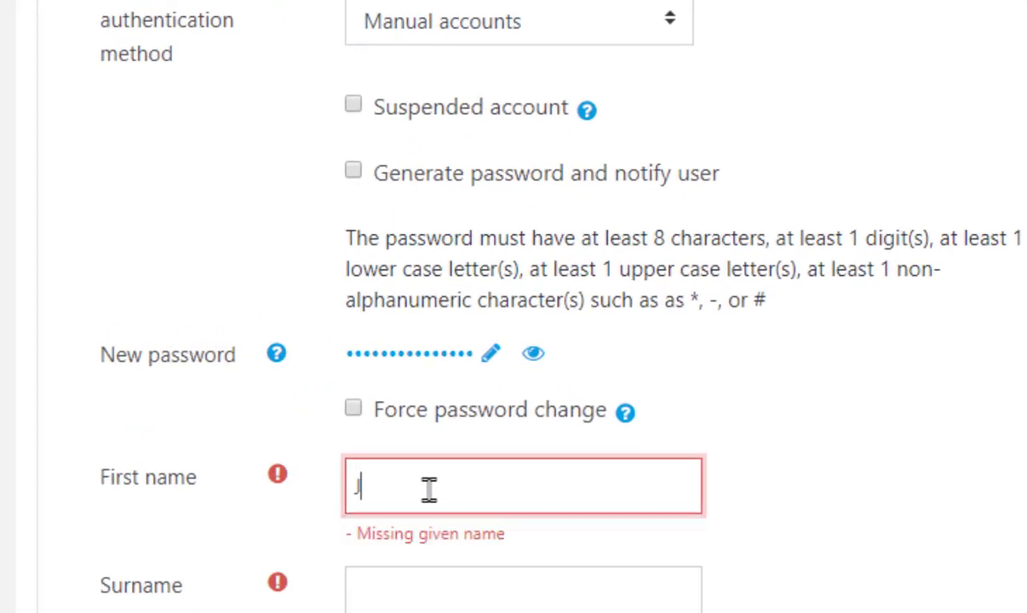
click(460, 588)
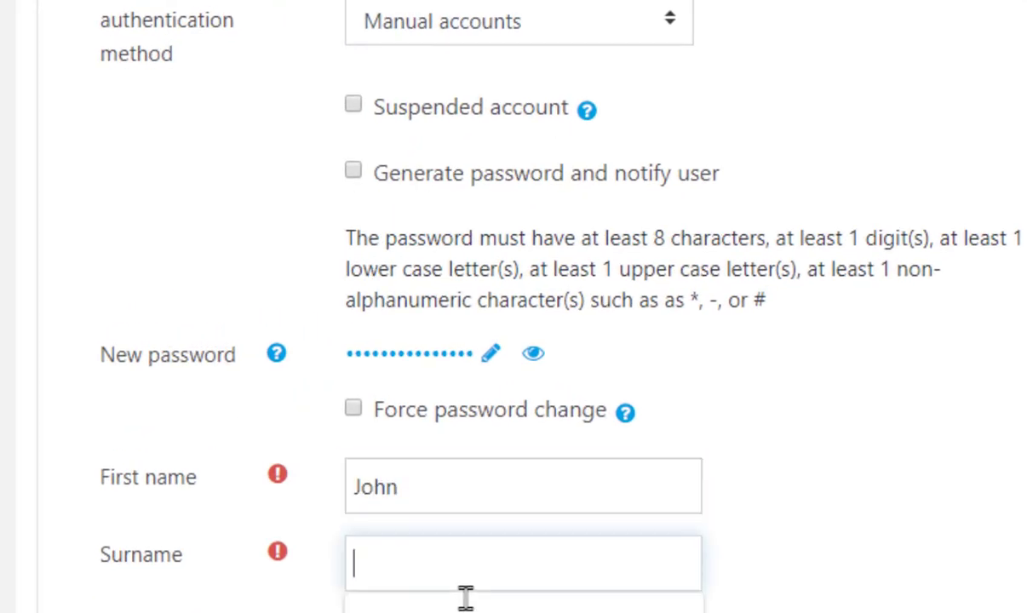
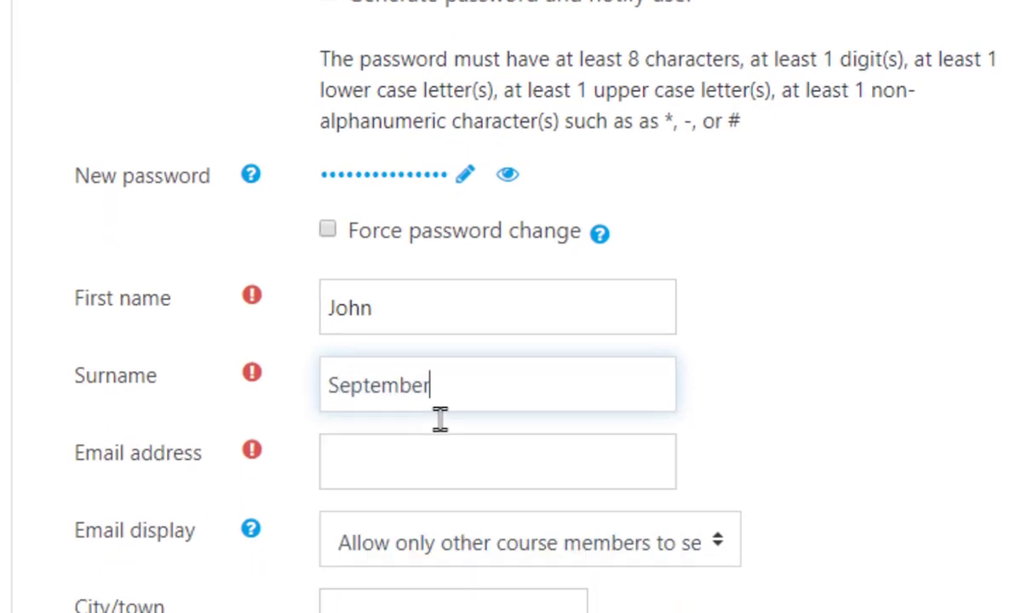
click(379, 467)
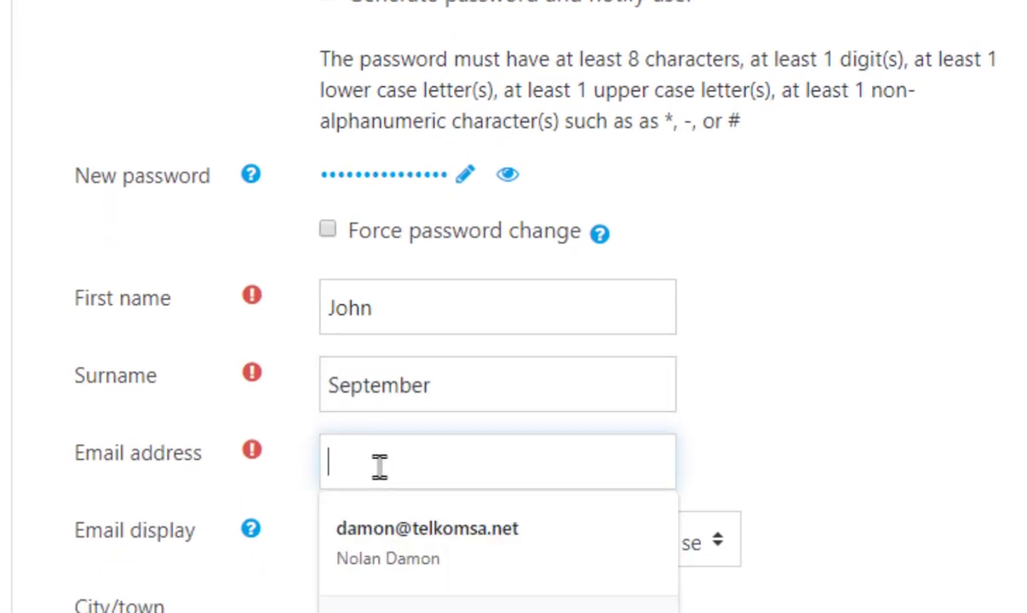
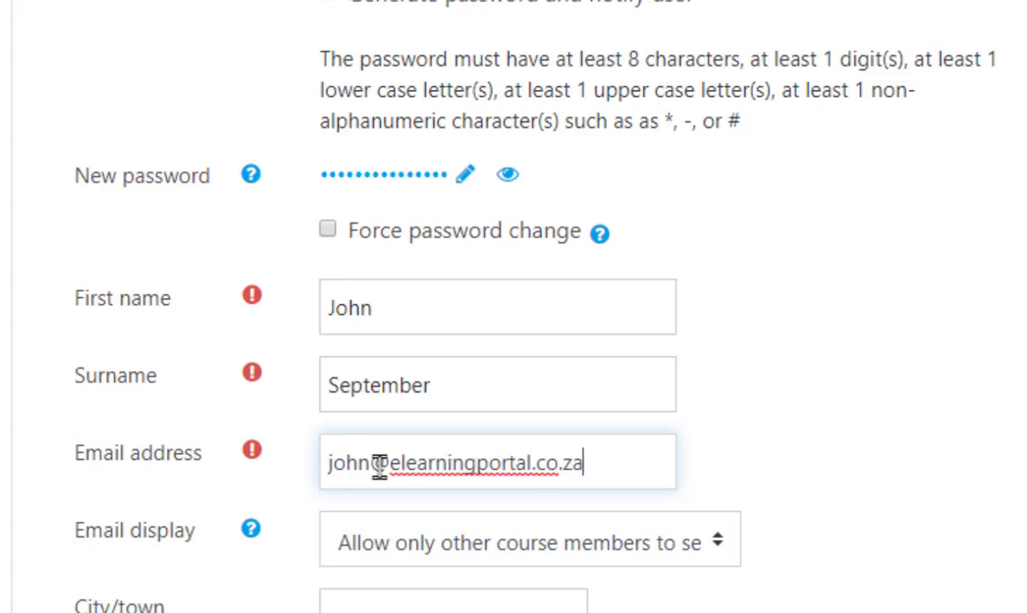
mouse_move(251, 302)
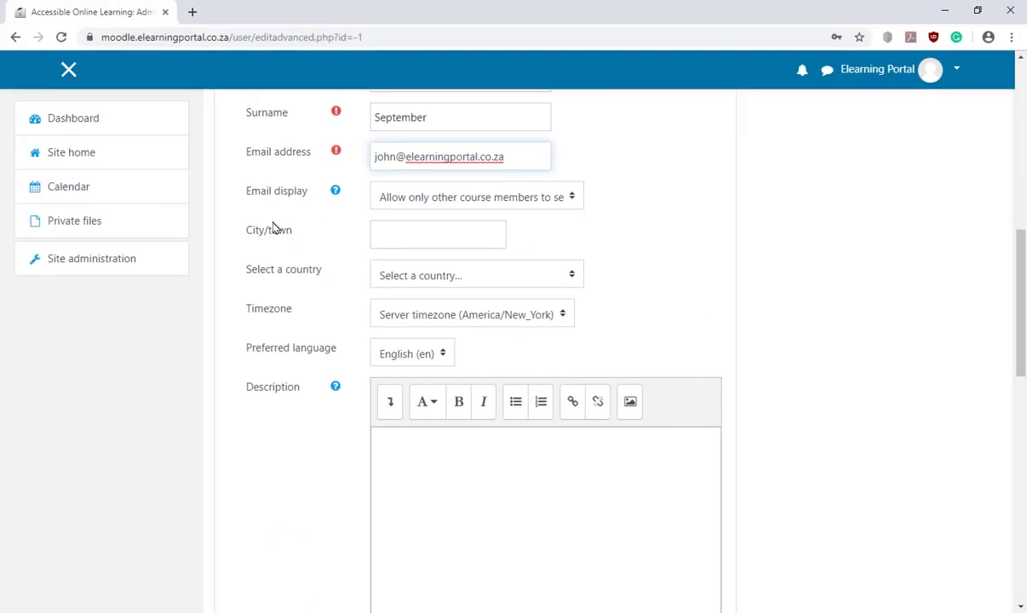
Set the user's city to Cape Town, country to South Africa and timezone to UTC
click(426, 235)
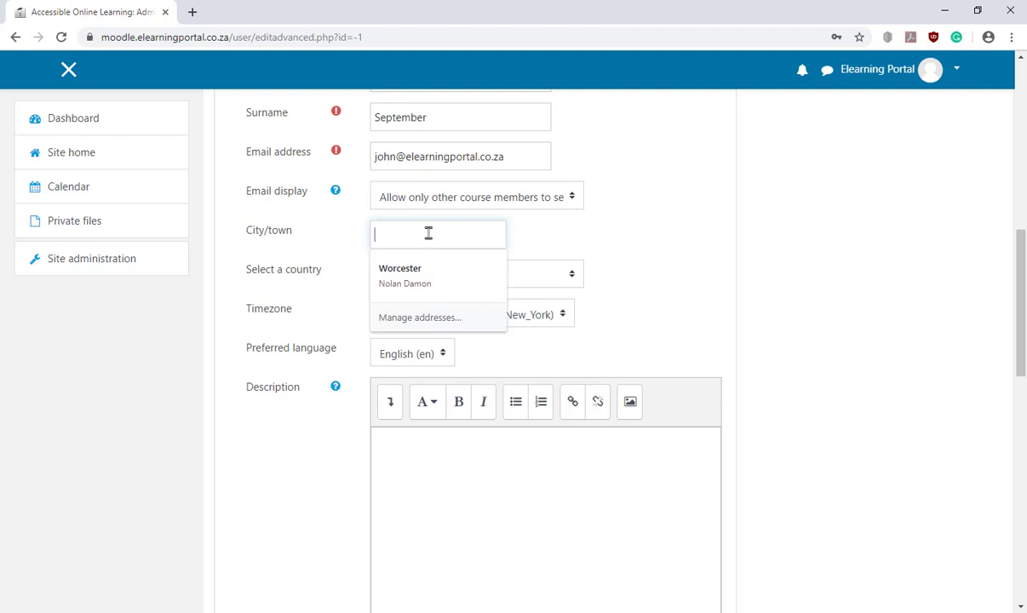
text(Cape Town)
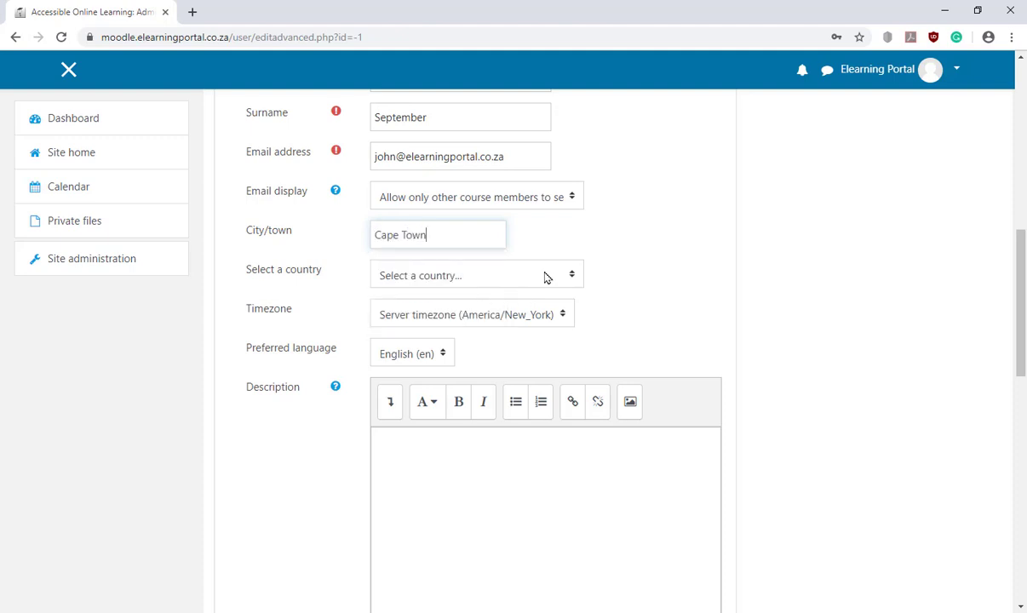
click(547, 278)
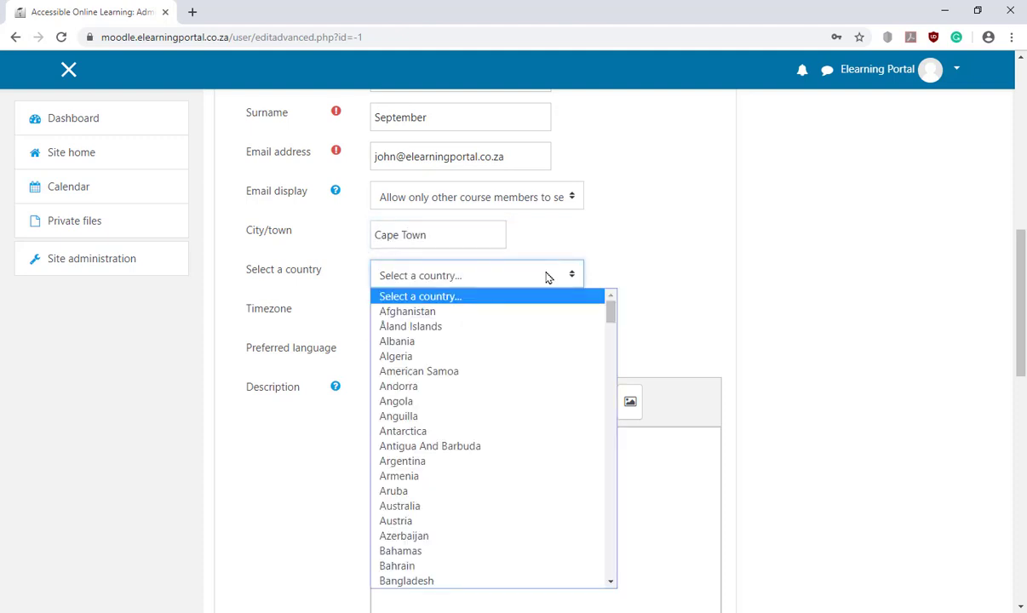
drag(608, 308, 599, 531)
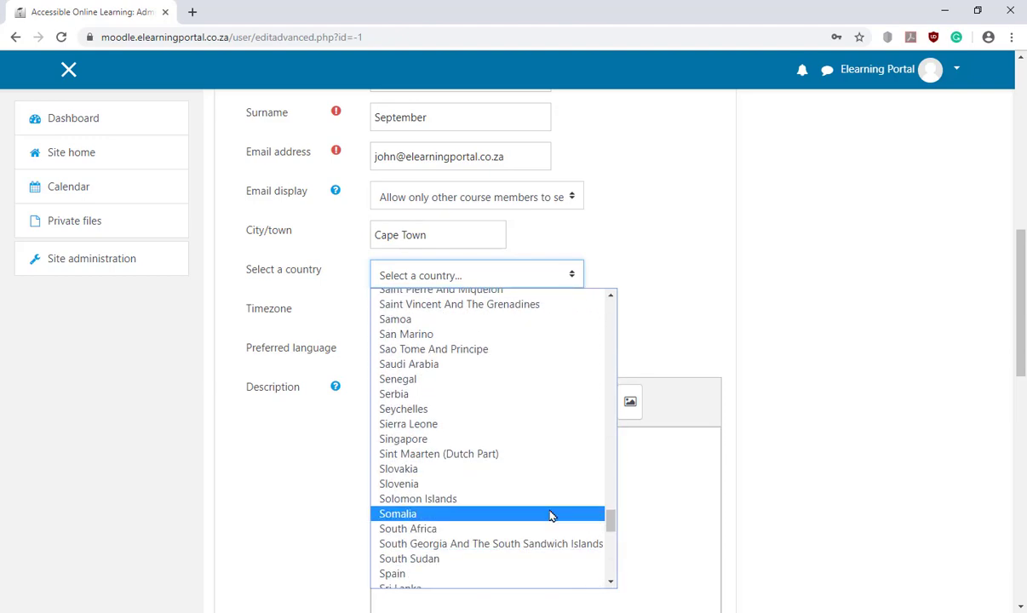
click(451, 529)
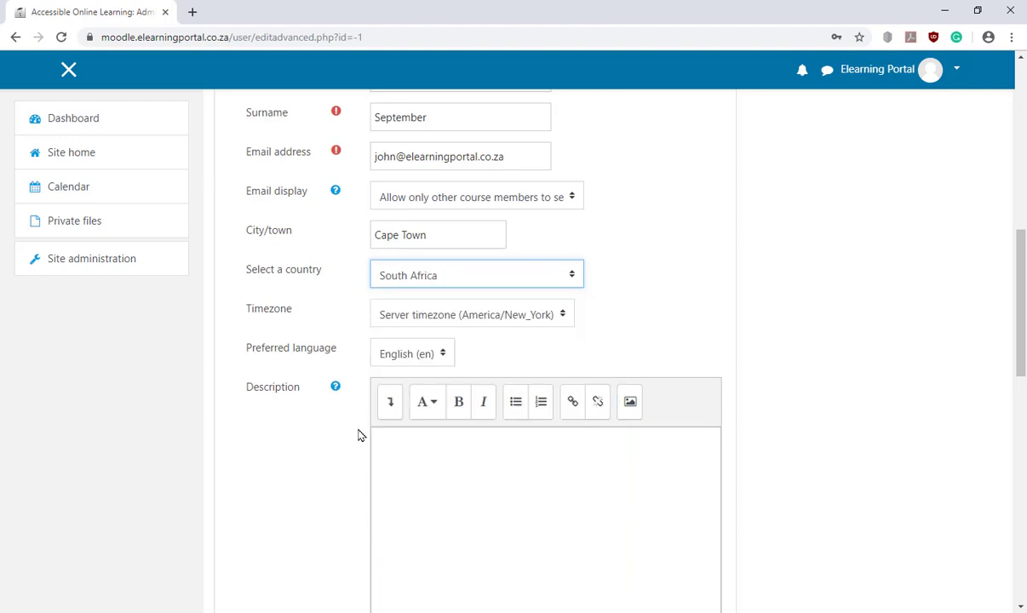
click(564, 320)
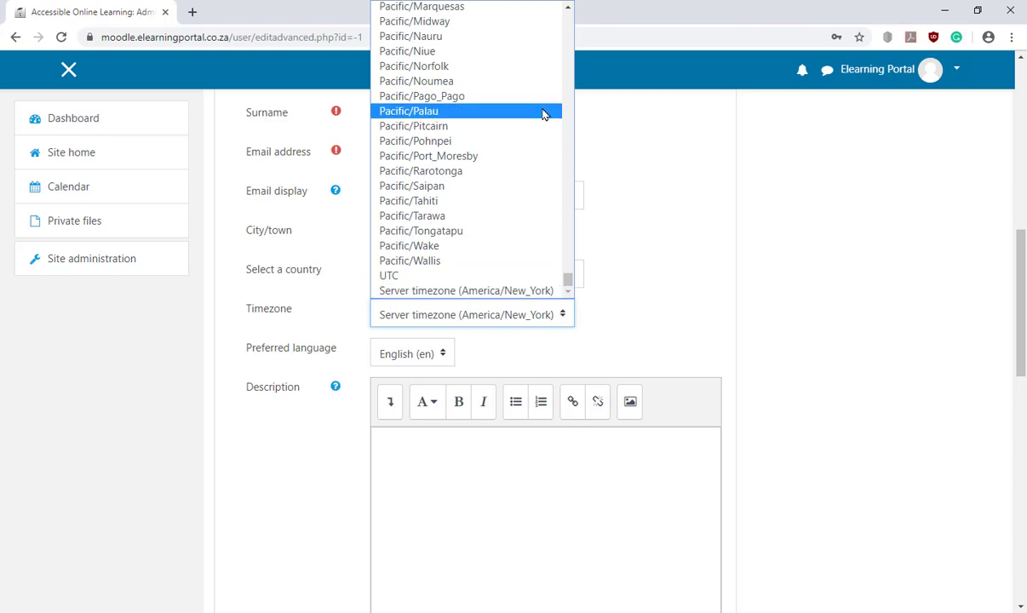
click(418, 281)
scroll(839, 328, down, 6)
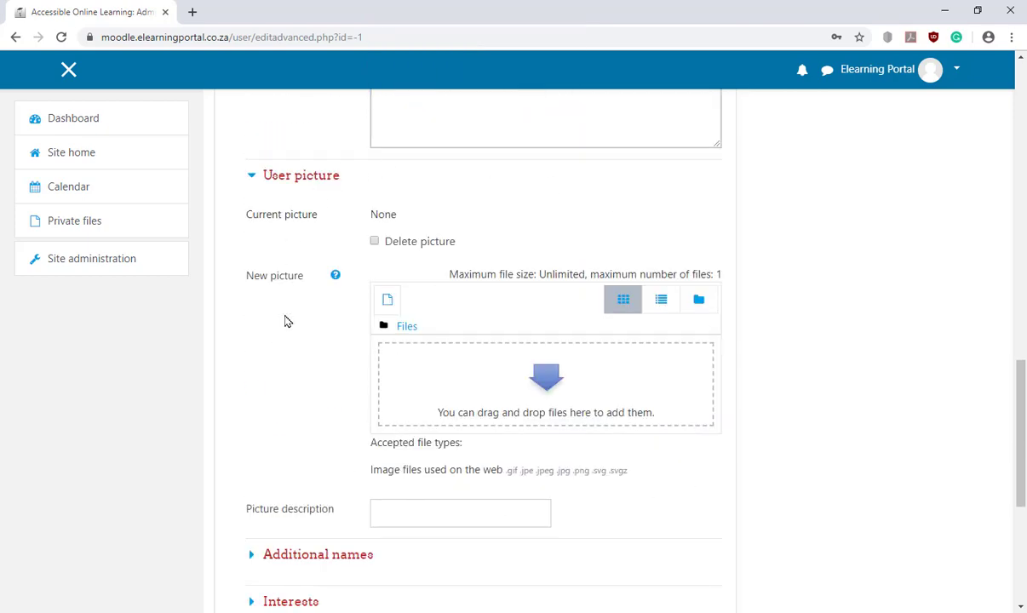
scroll(771, 400, up, 6)
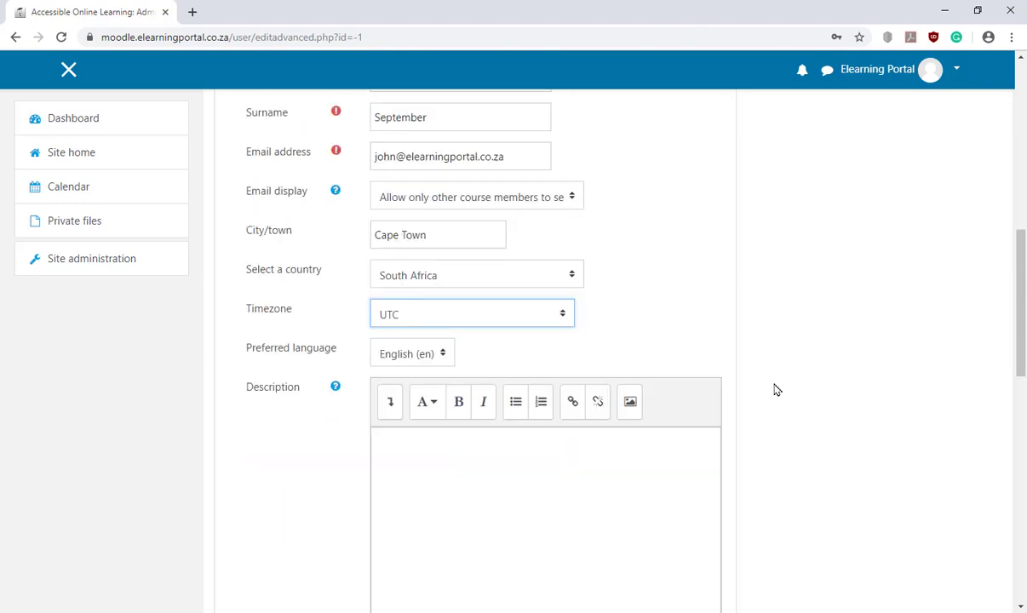
scroll(775, 389, up, 2)
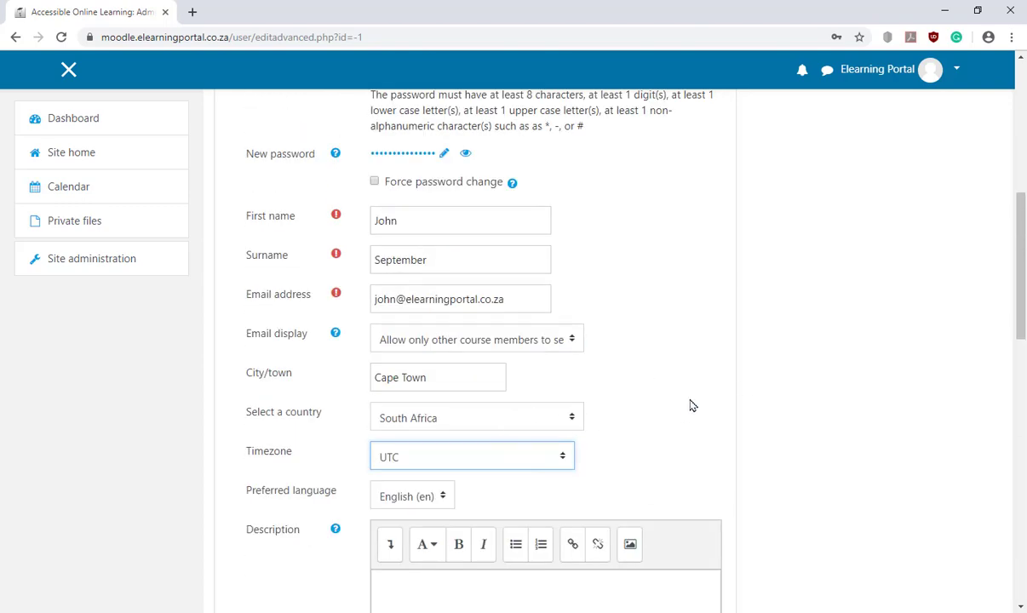
Create the user account, then log out of the administrator account
scroll(691, 406, down, 9)
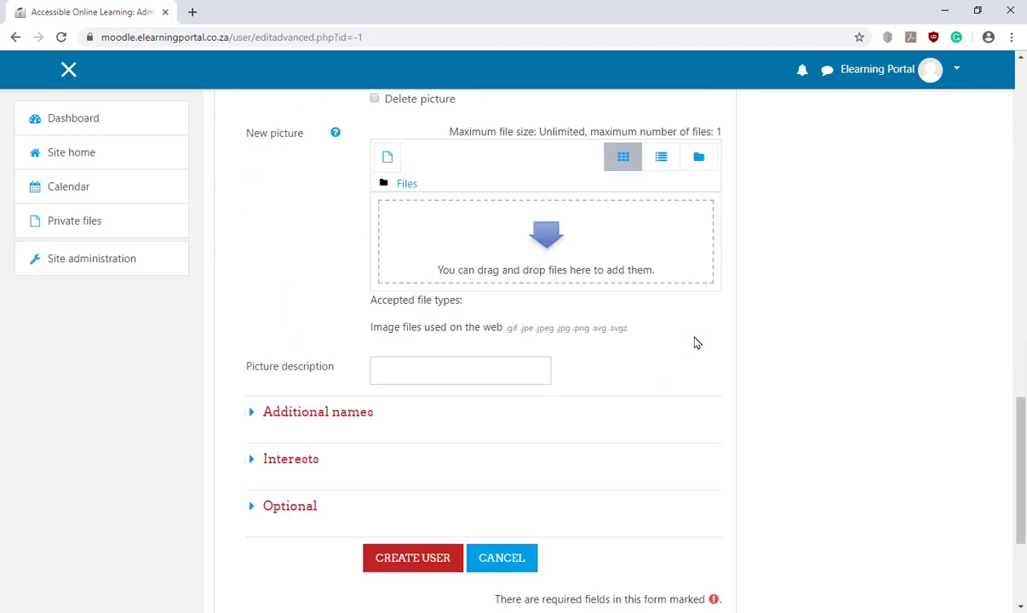
scroll(696, 343, down, 2)
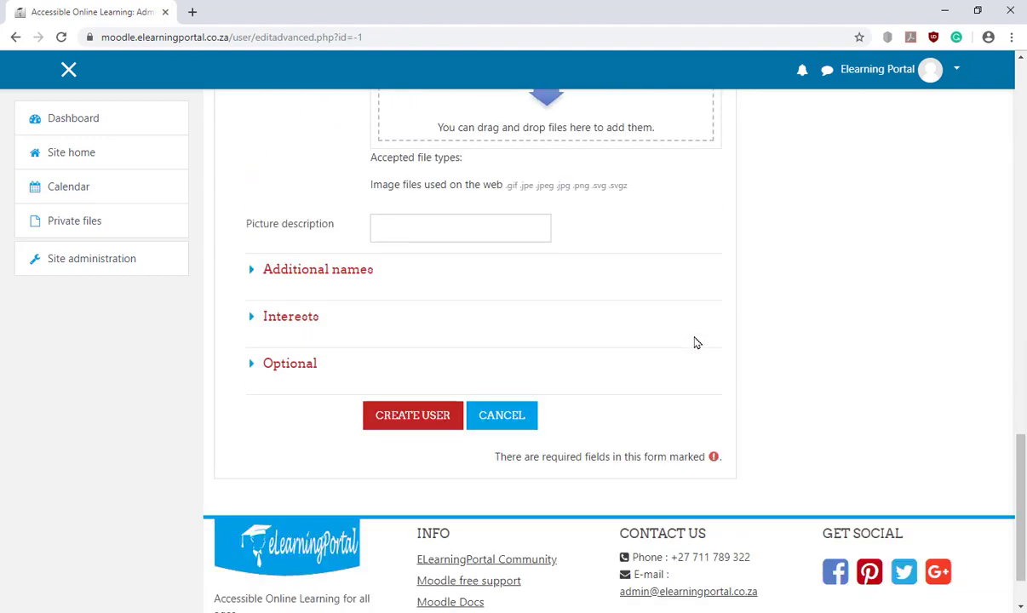
click(410, 421)
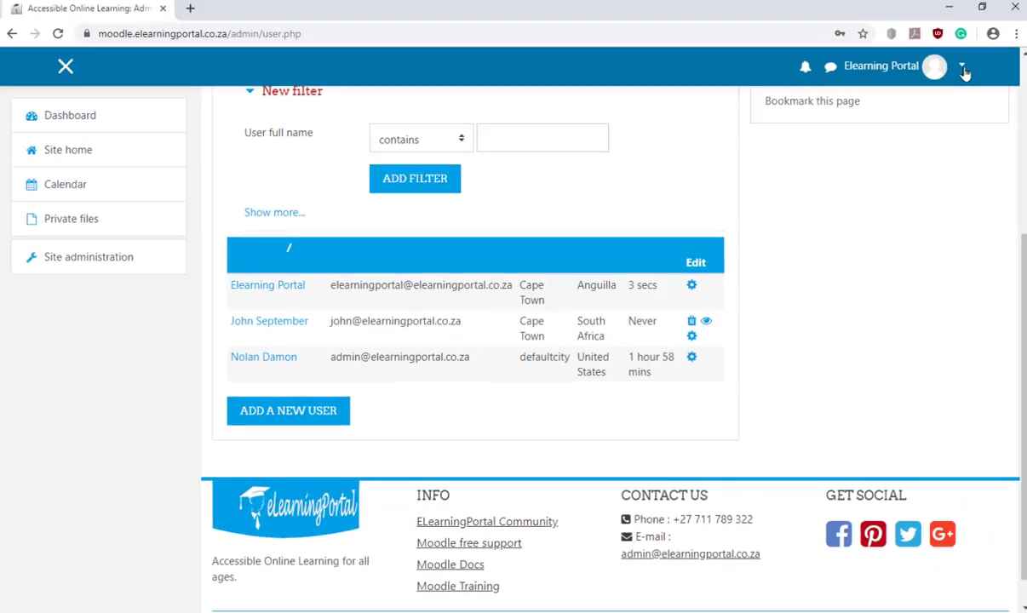
click(957, 70)
click(852, 240)
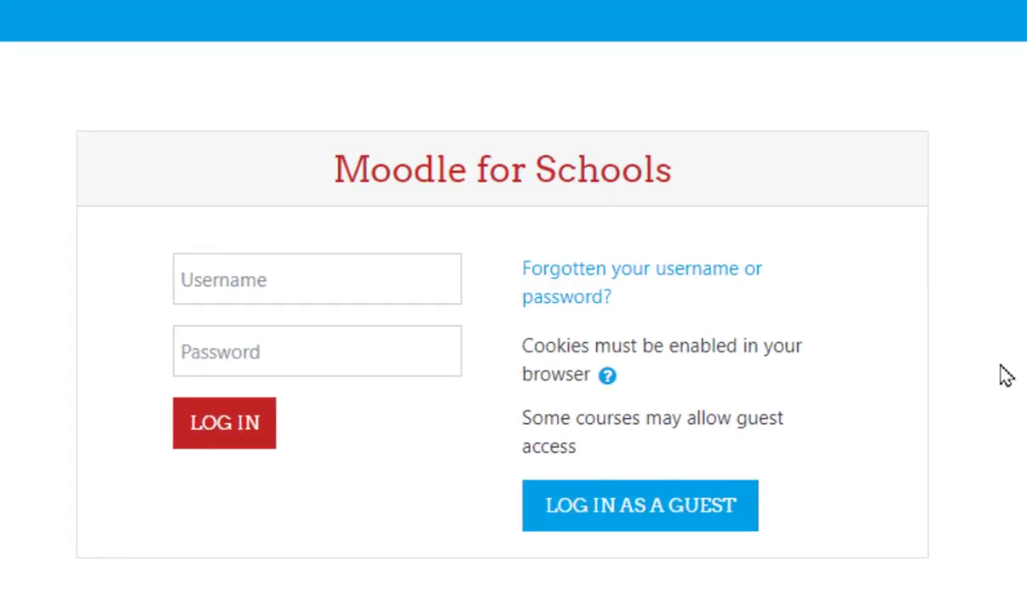
Log in with the new account's username and password to reach its empty Dashboard
click(339, 280)
text(john)
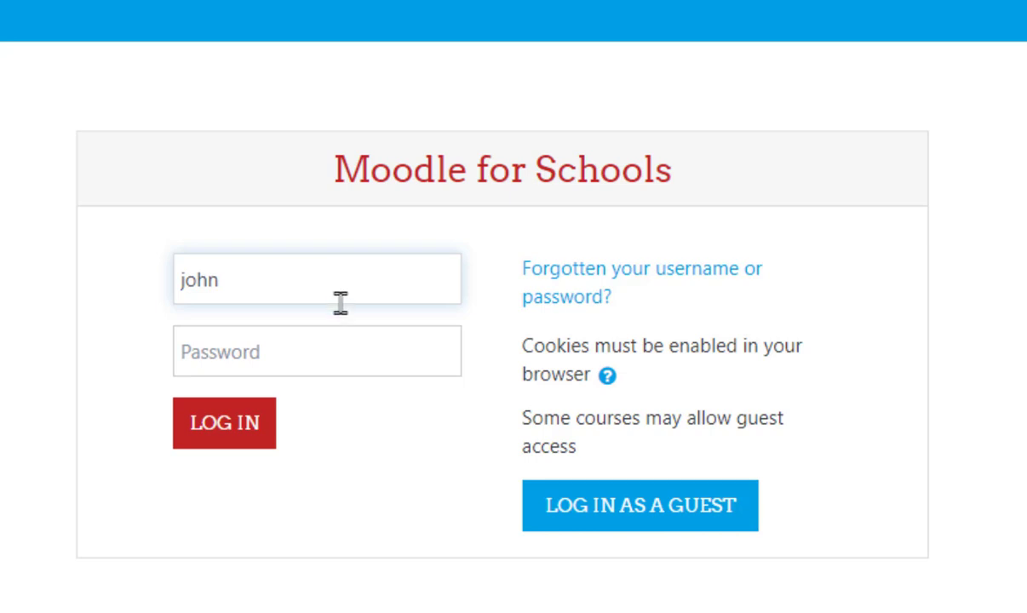
click(333, 351)
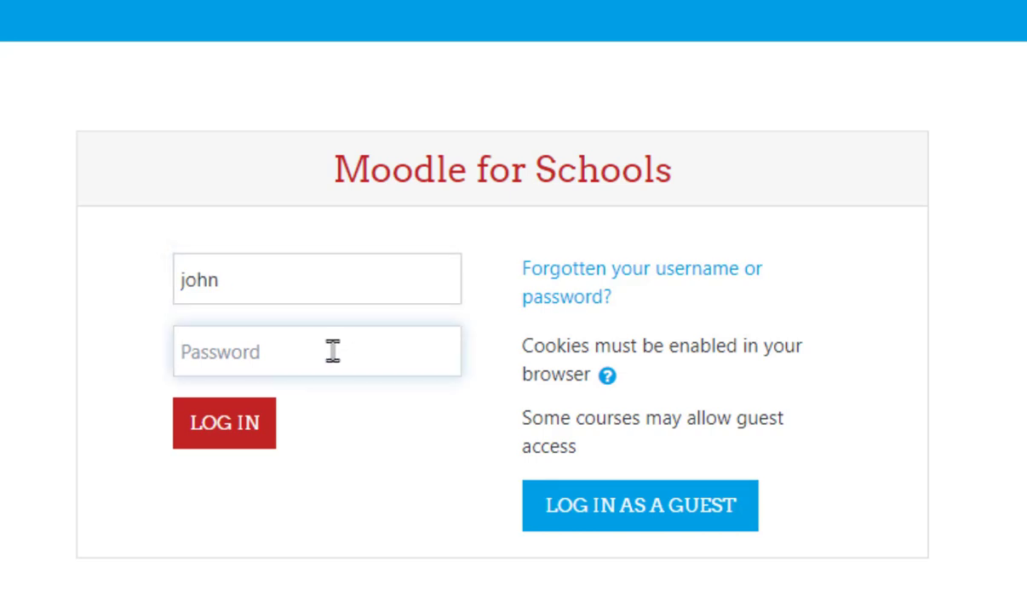
text(****)
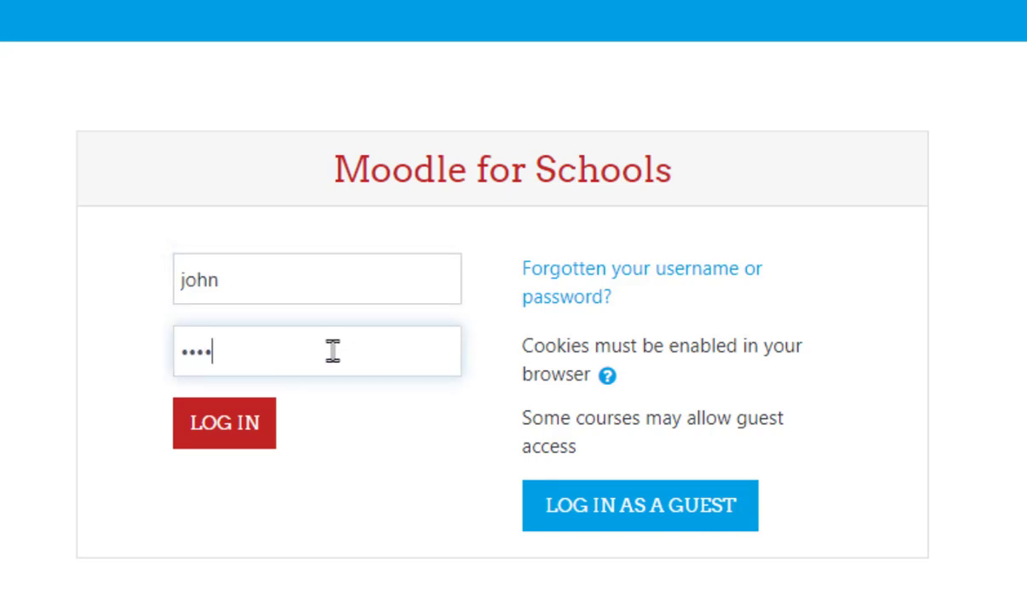
text(***********)
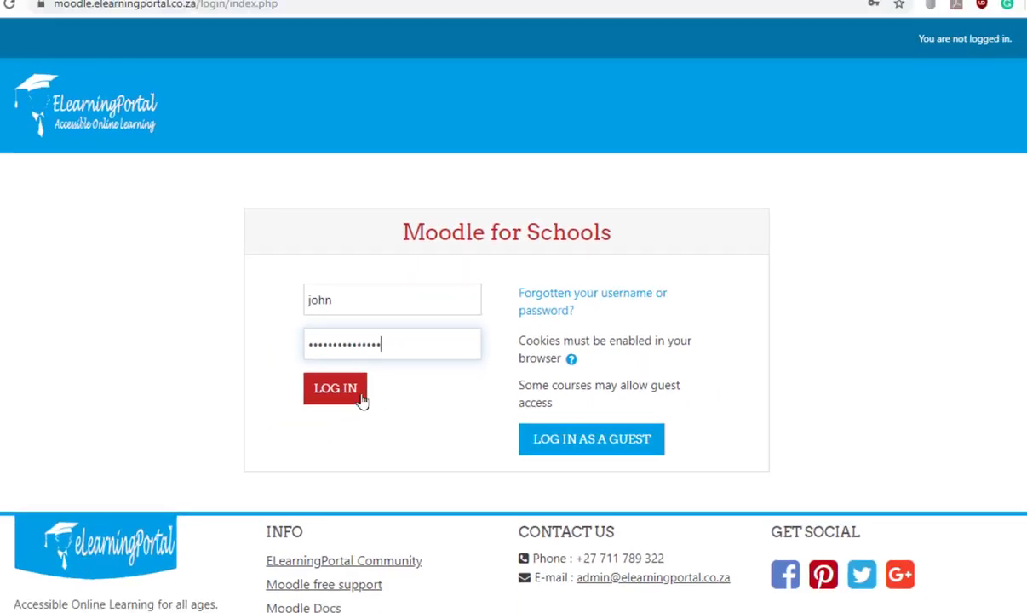
click(239, 419)
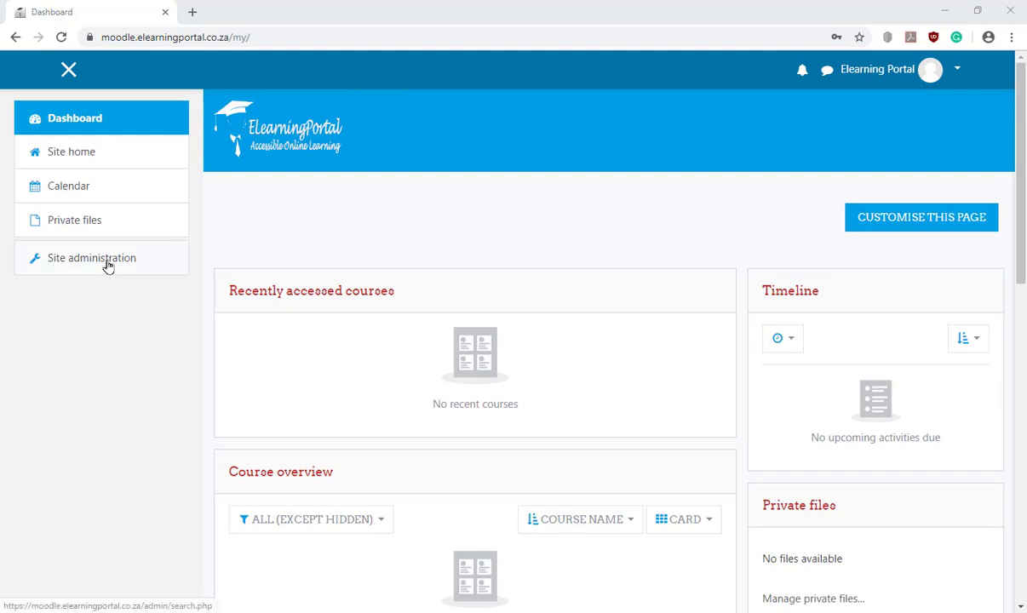
Go to Site administration > Users > Accounts and start a second account with Add a new user
click(109, 267)
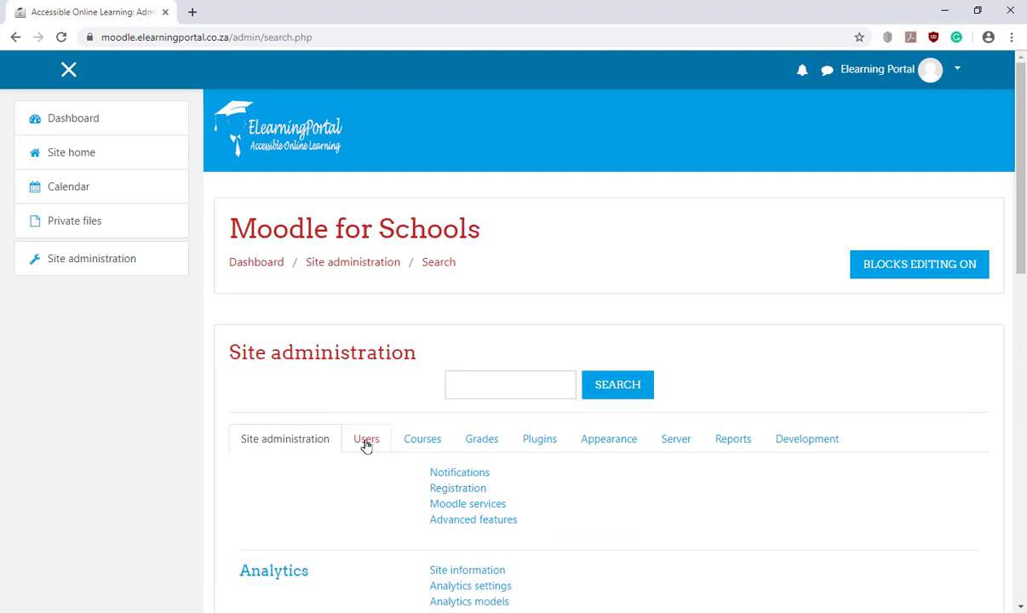
click(364, 445)
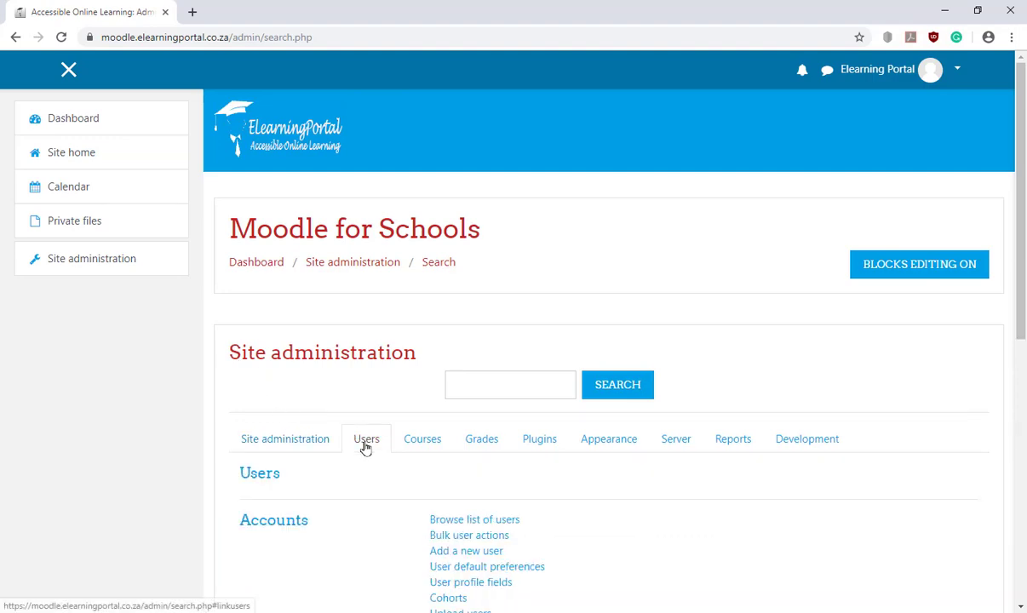
scroll(575, 477, down, 2)
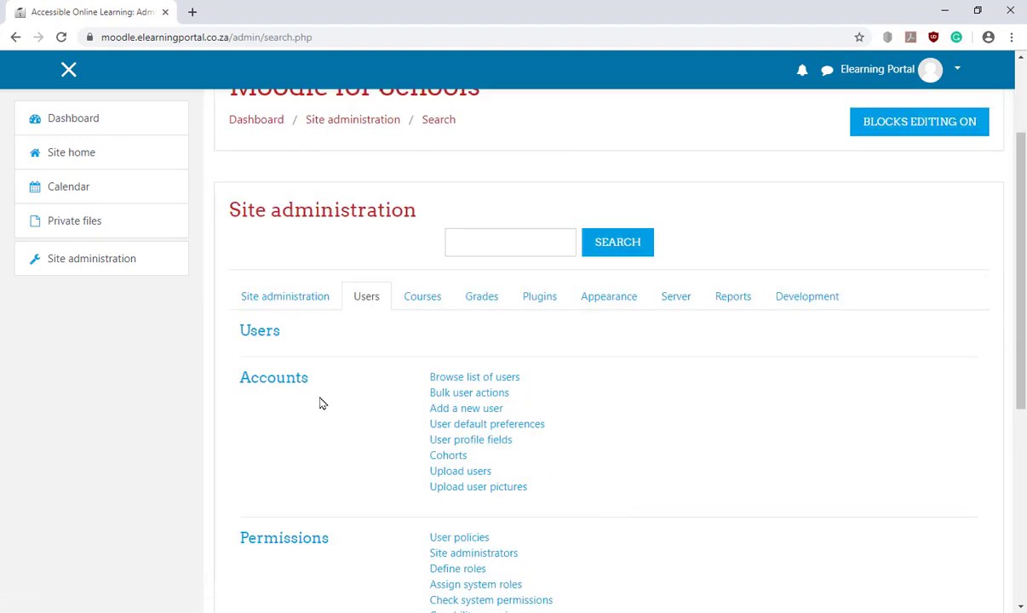
click(473, 412)
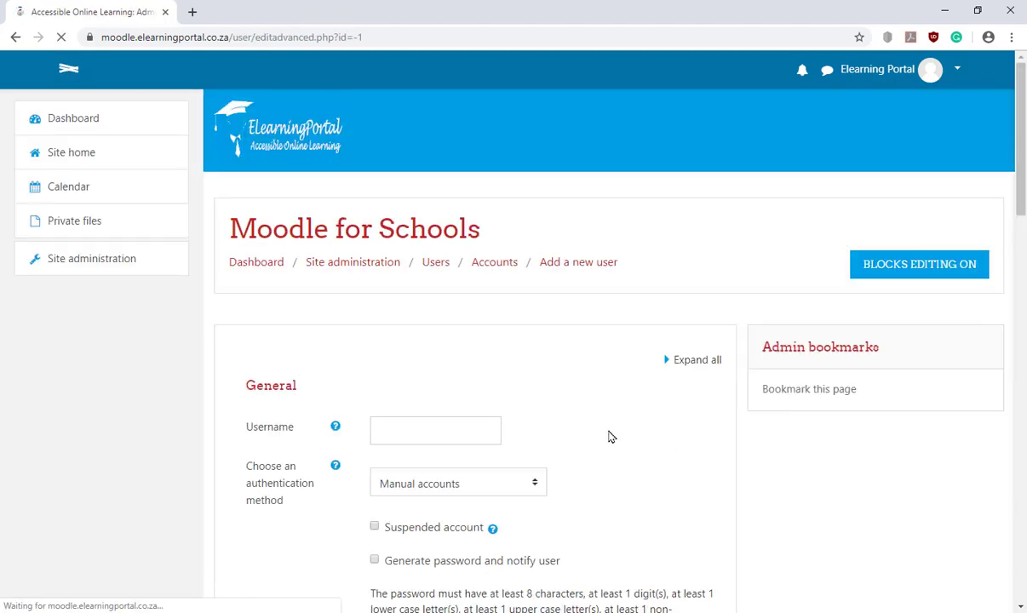
Enter the second account's username and type its new password
scroll(609, 409, down, 2)
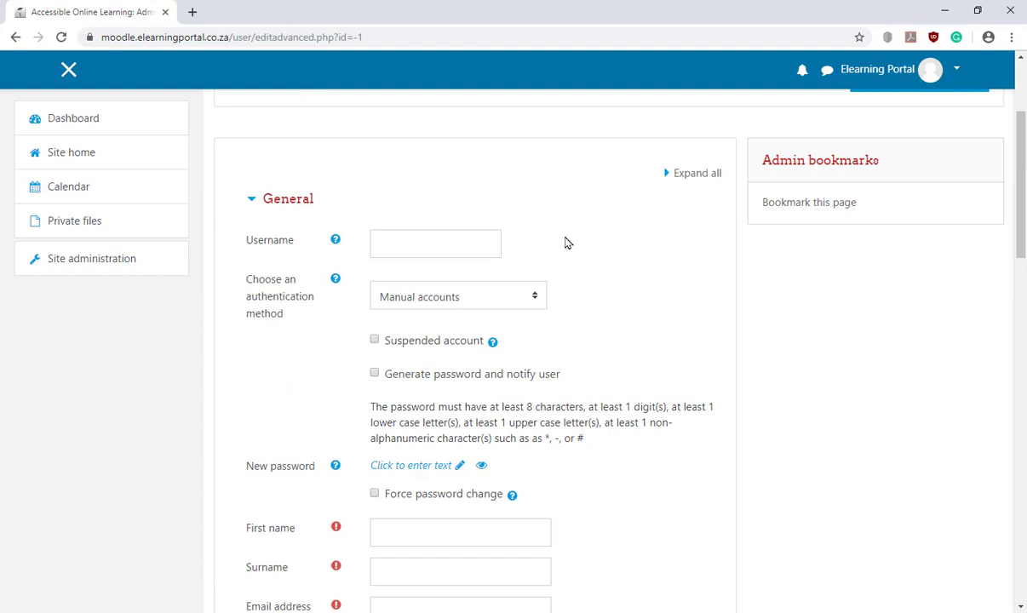
click(396, 246)
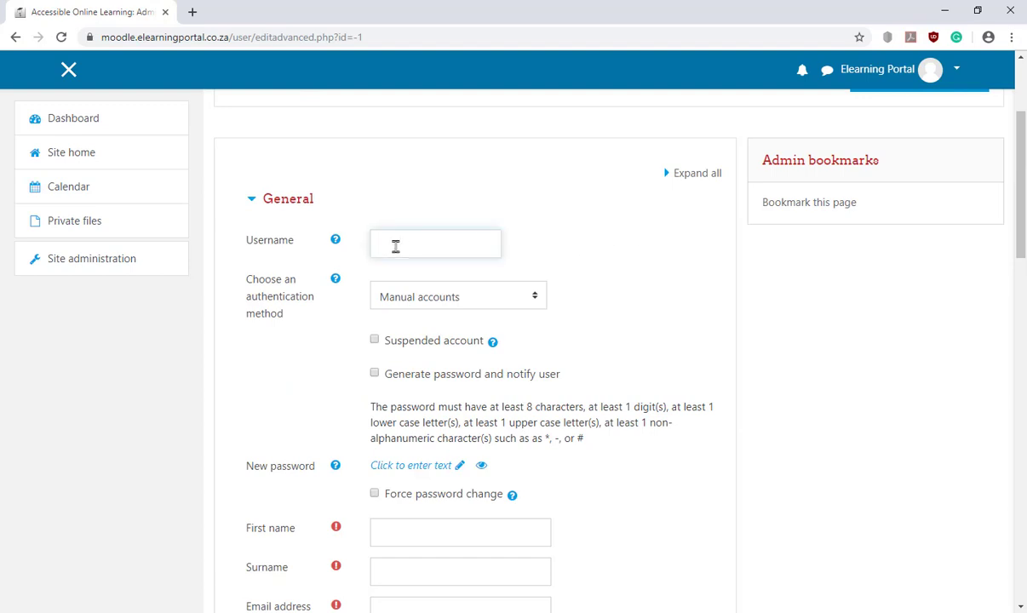
text(james)
scroll(325, 394, down, 2)
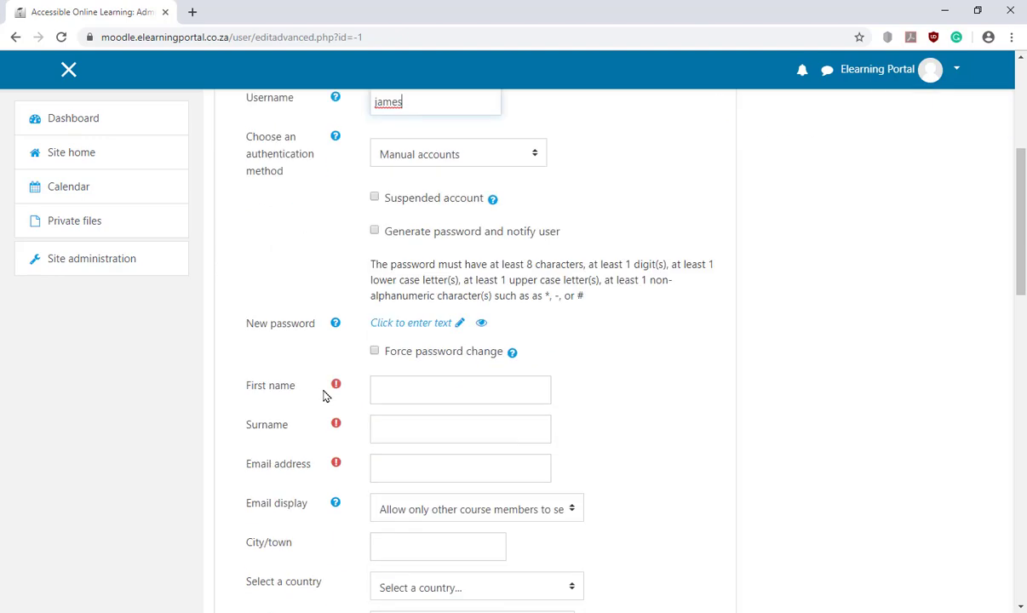
click(460, 327)
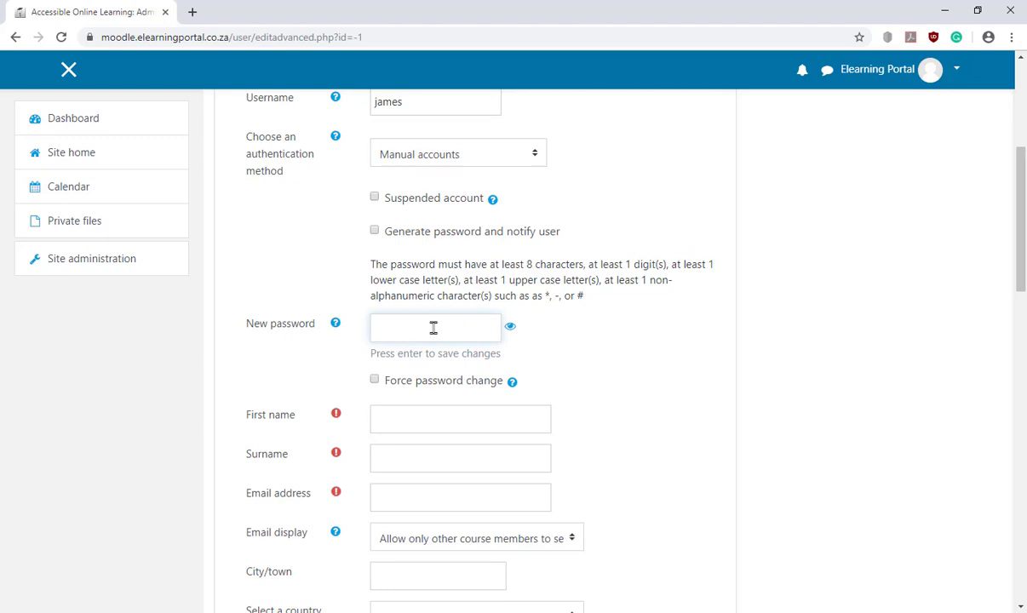
text(••••••••••)
Fill in the second user's first name, surname and email address on the add-user form
click(396, 418)
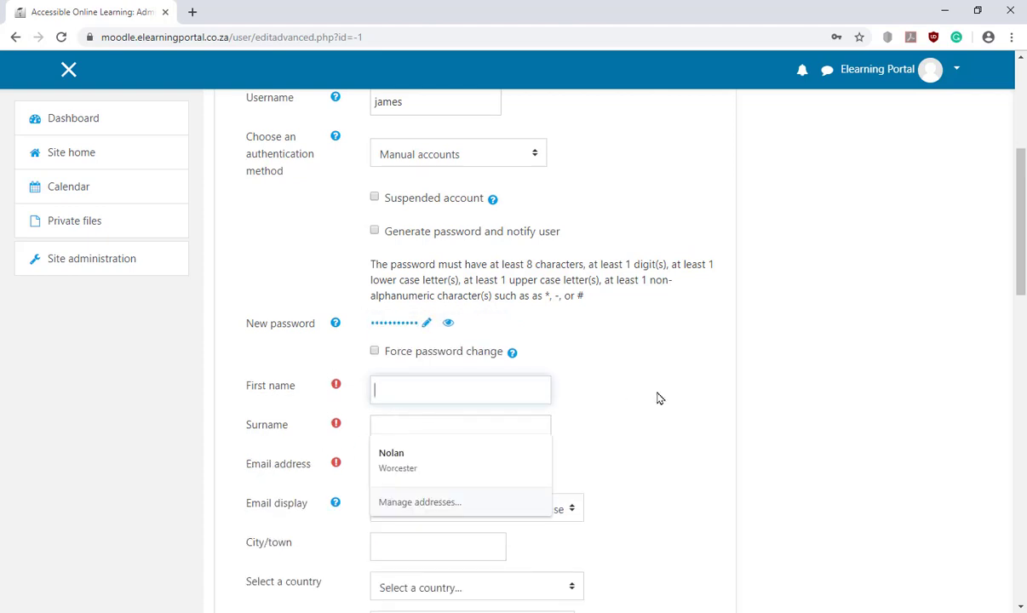
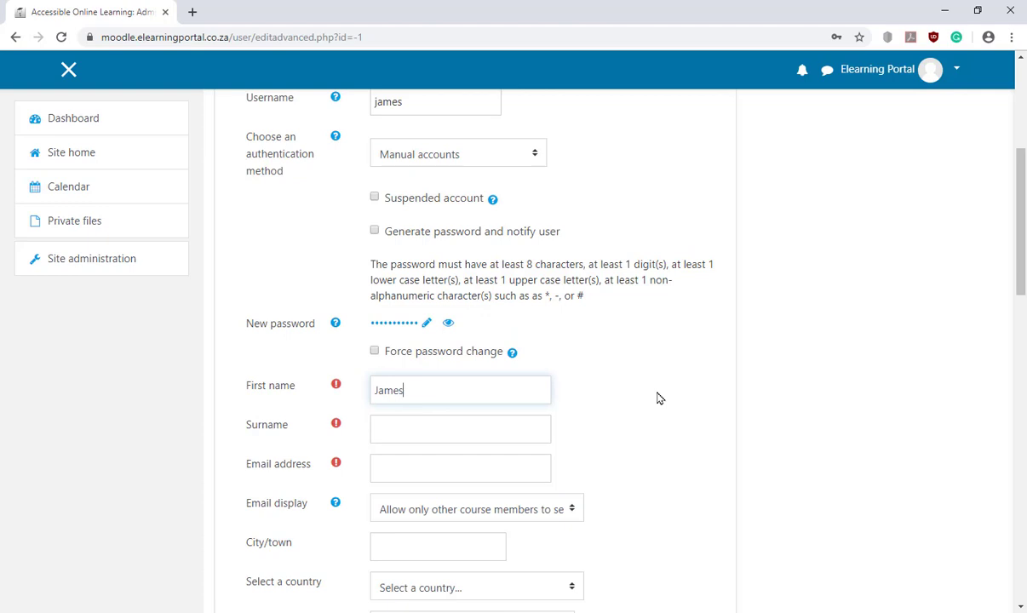
click(484, 432)
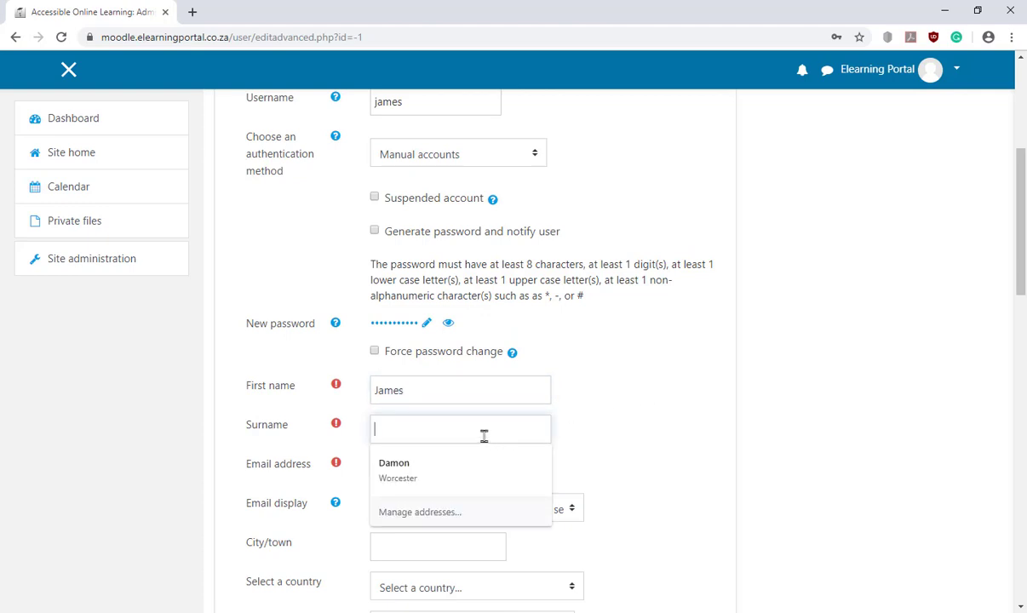
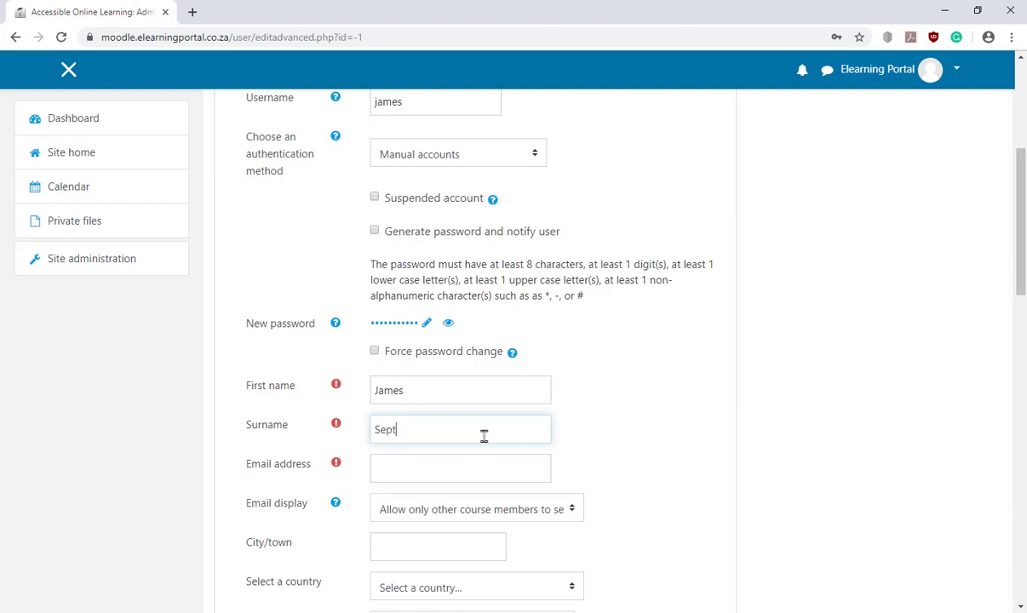
click(432, 473)
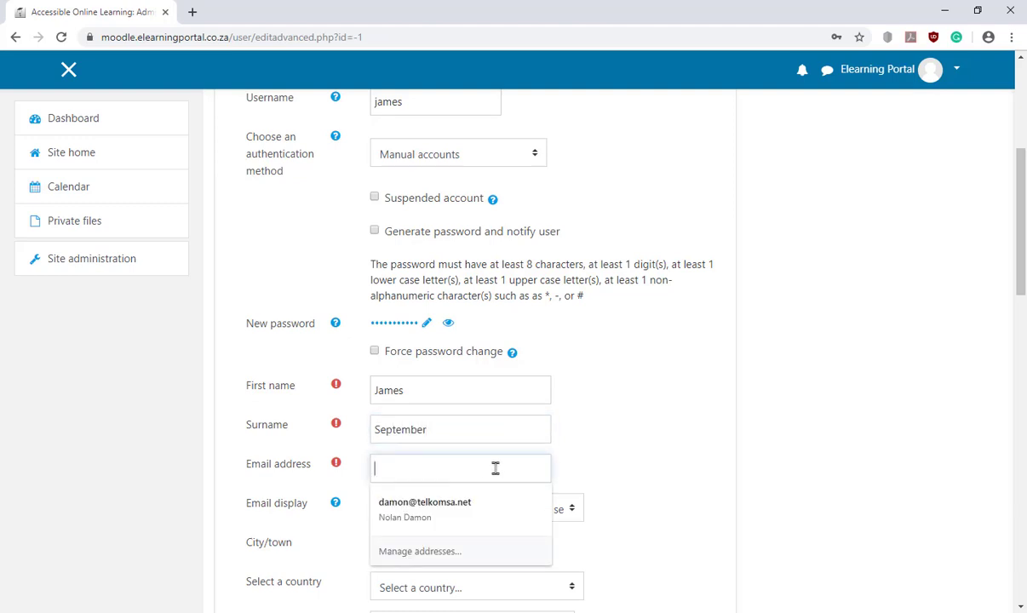
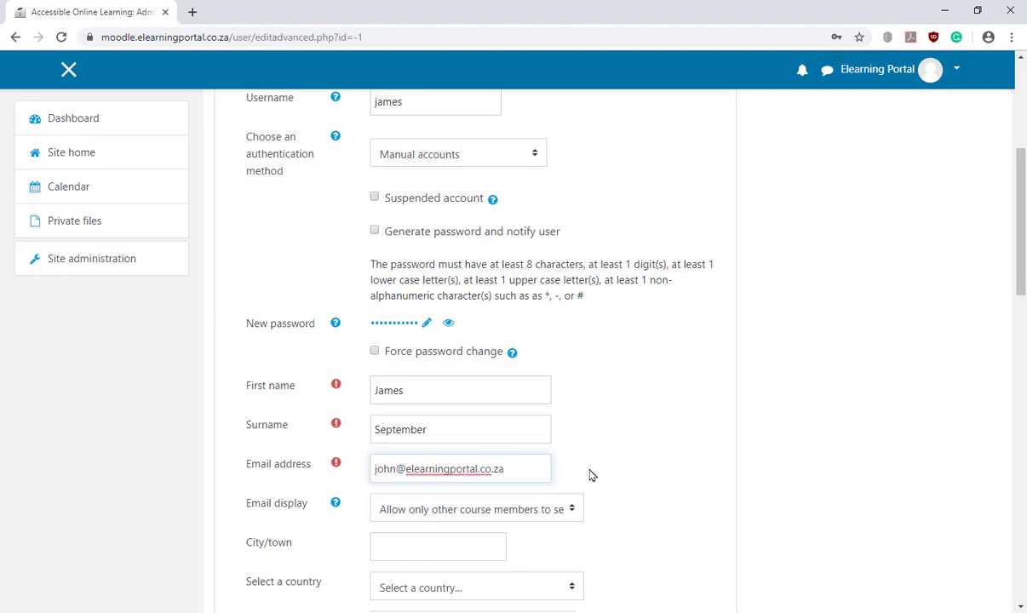
Save the second account with Create user and check it in the four-account user list
scroll(672, 477, down, 3)
scroll(712, 332, down, 10)
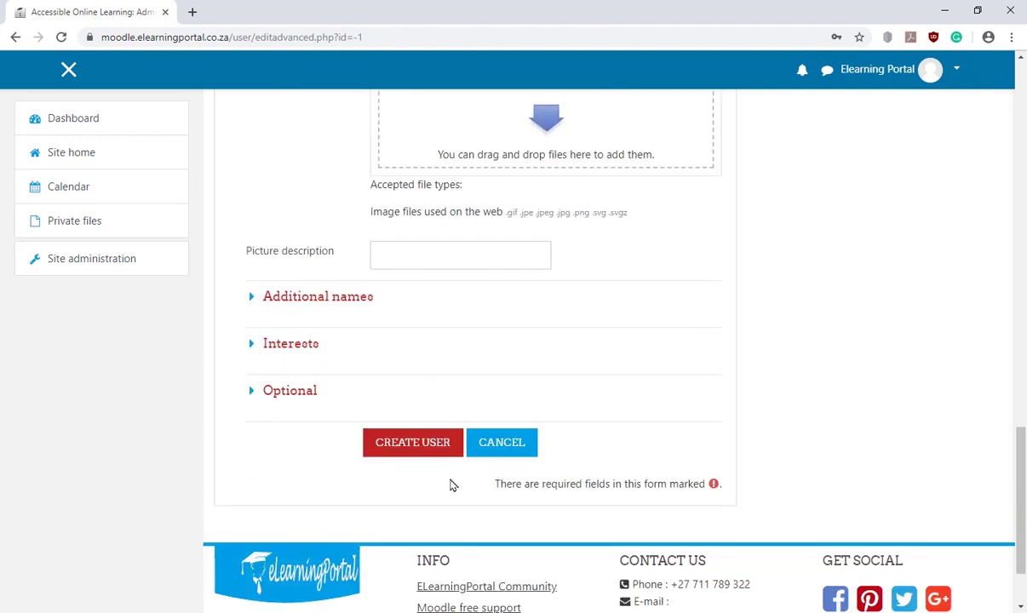
click(407, 449)
scroll(483, 420, down, 2)
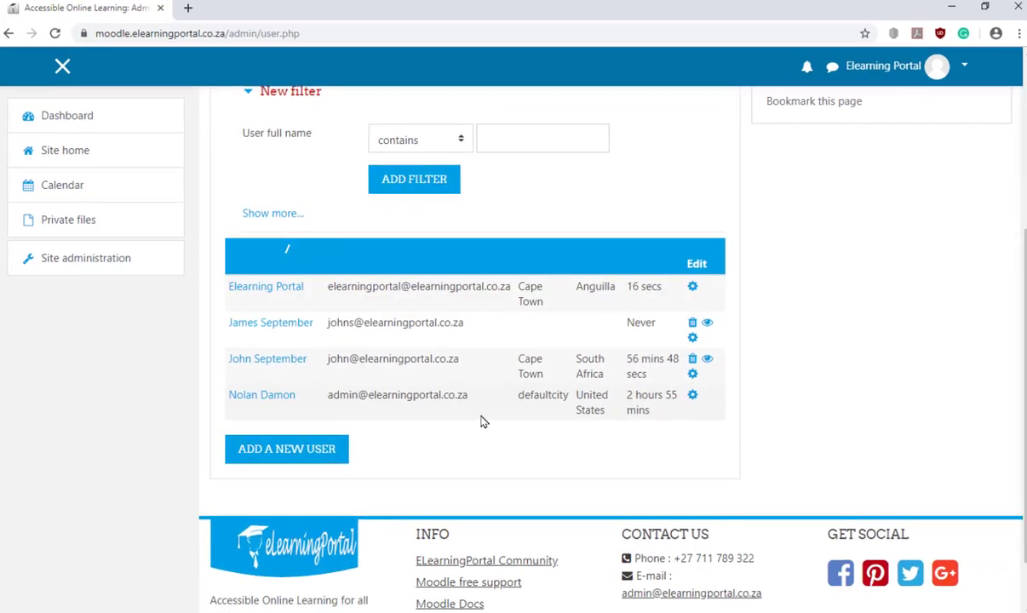